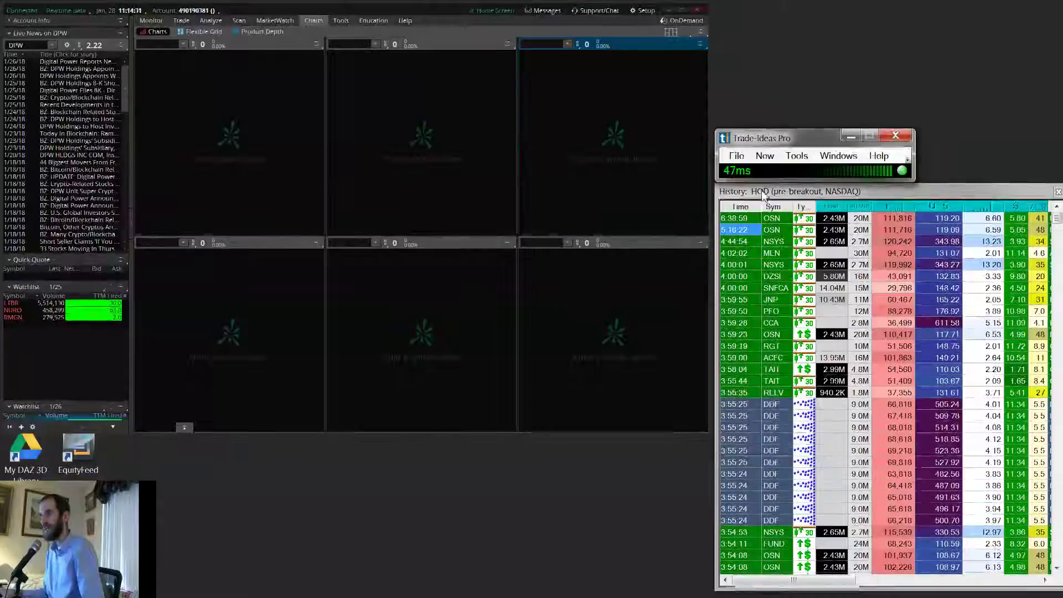
Step: Bring up the Tools menu's External Linking entry from the Trade-Ideas Pro toolbar
click(765, 156)
mouse_move(797, 156)
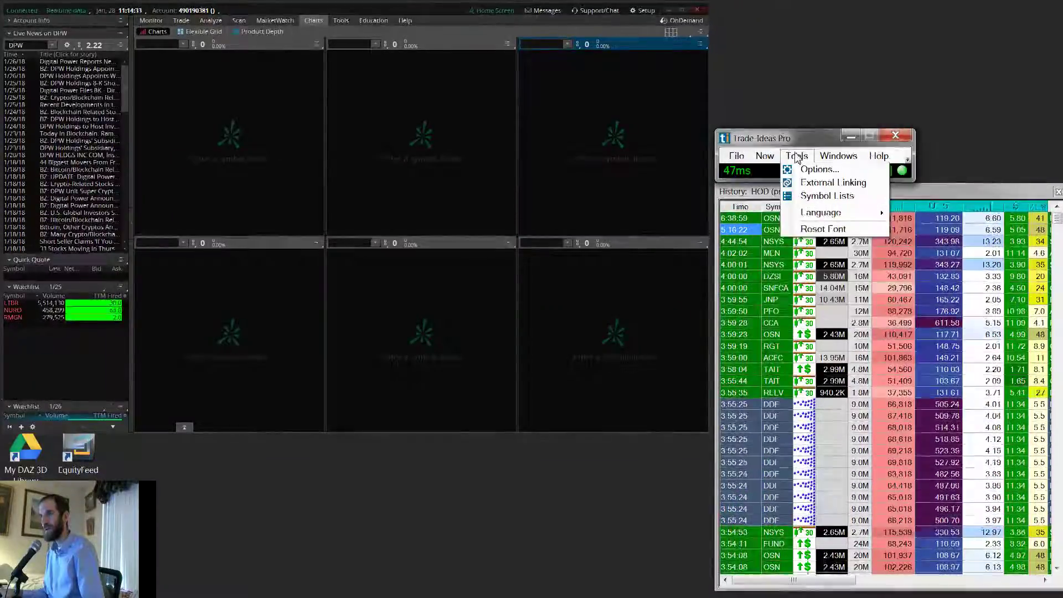
Step: Add an external link targeting the main thinkorswim window, leaving the rule at None
click(805, 185)
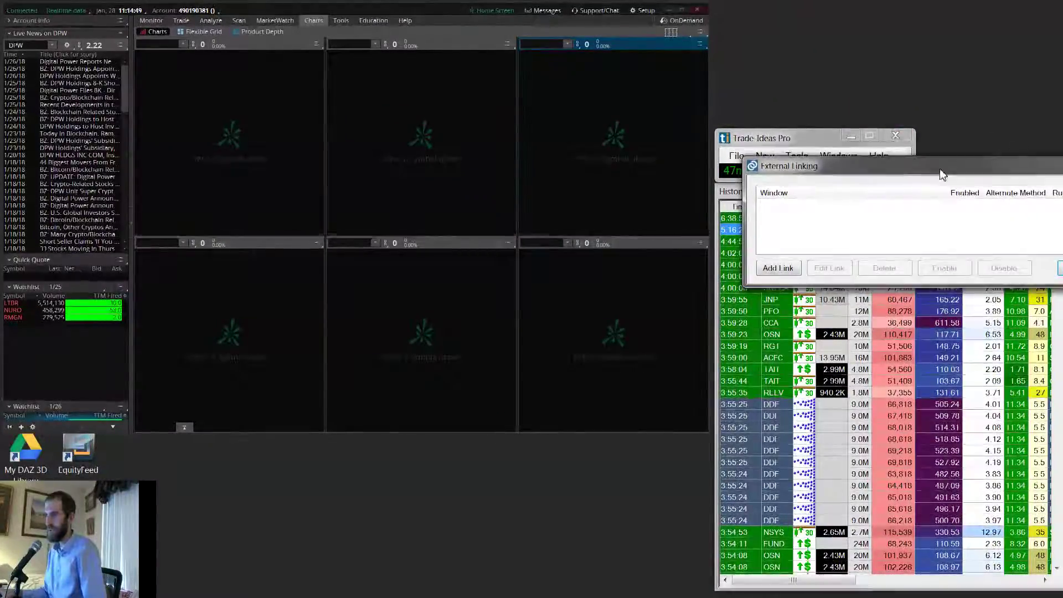
drag(940, 170, 928, 176)
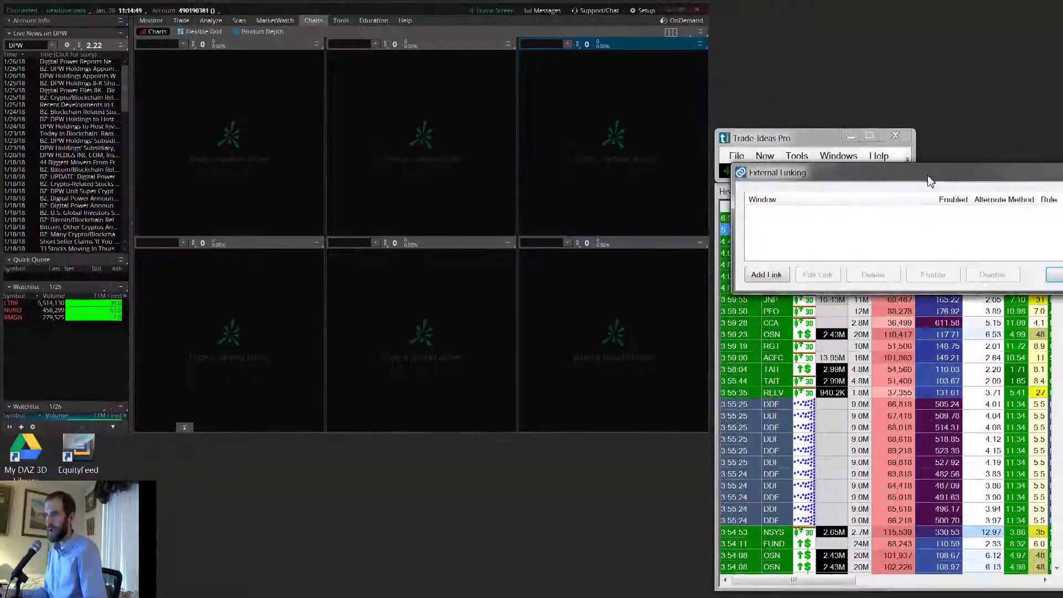
click(774, 279)
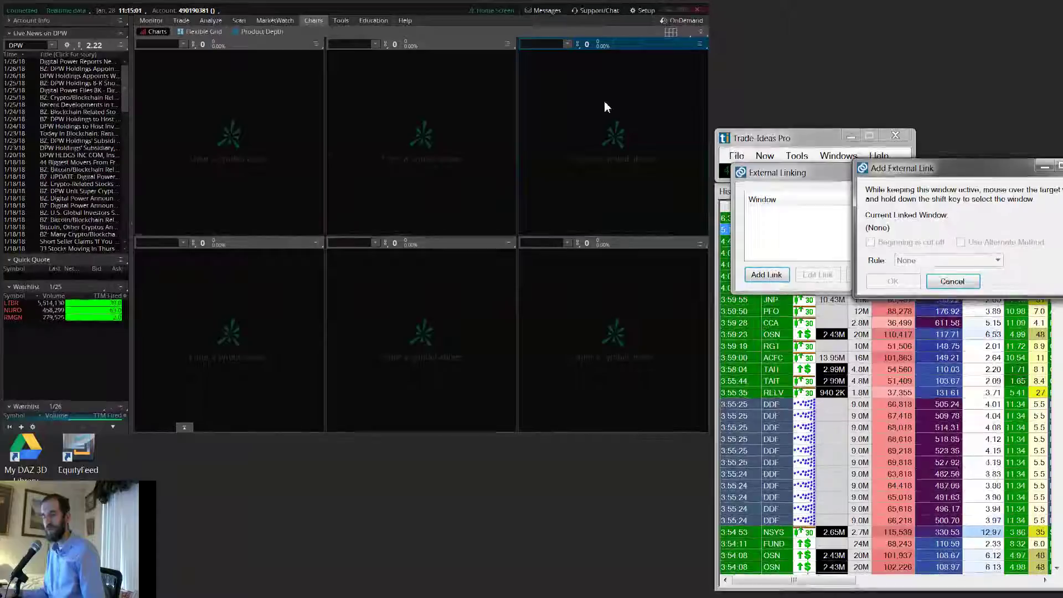
key(shift)
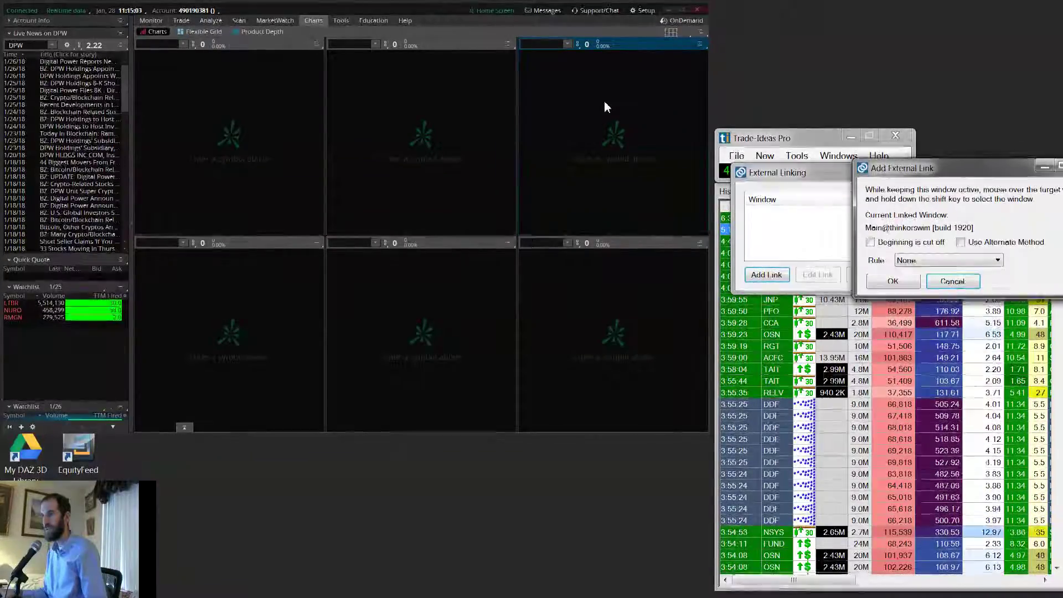
click(909, 281)
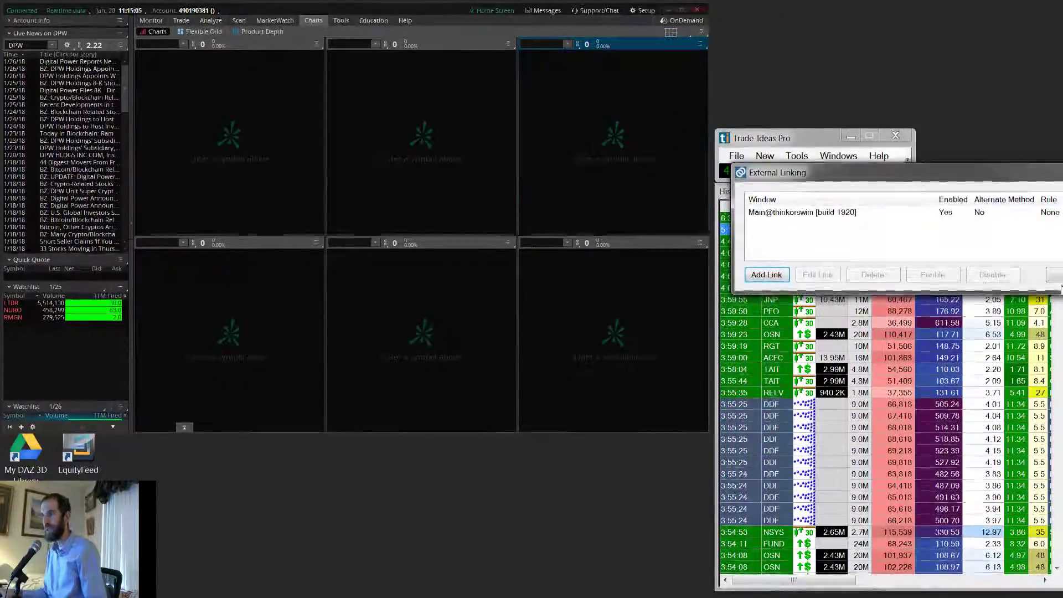
Step: Close External Linking and test the link by selecting the MLN and DZSI alerts
click(1054, 276)
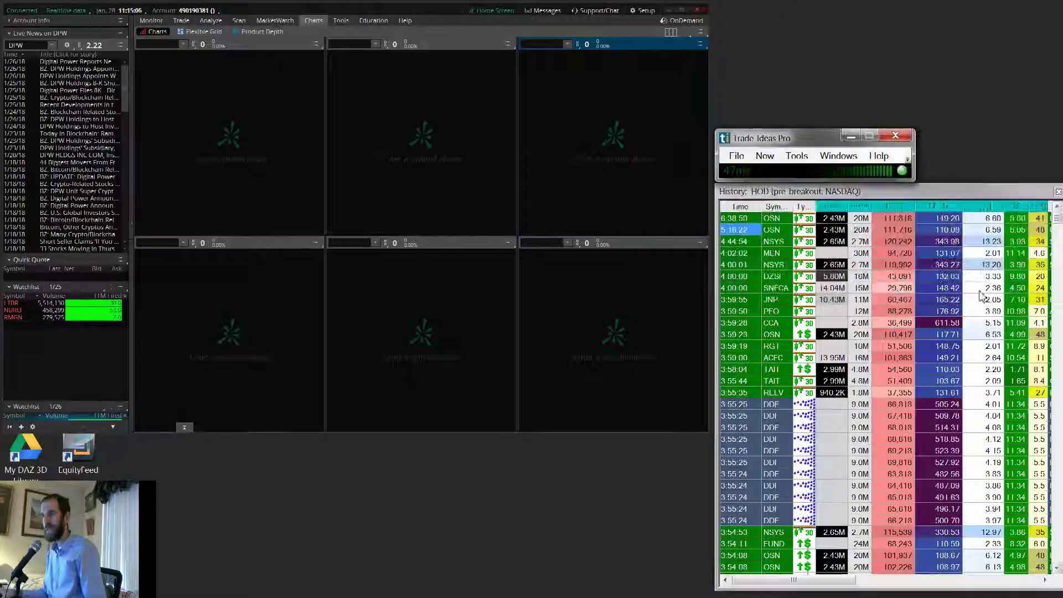
click(759, 253)
click(758, 280)
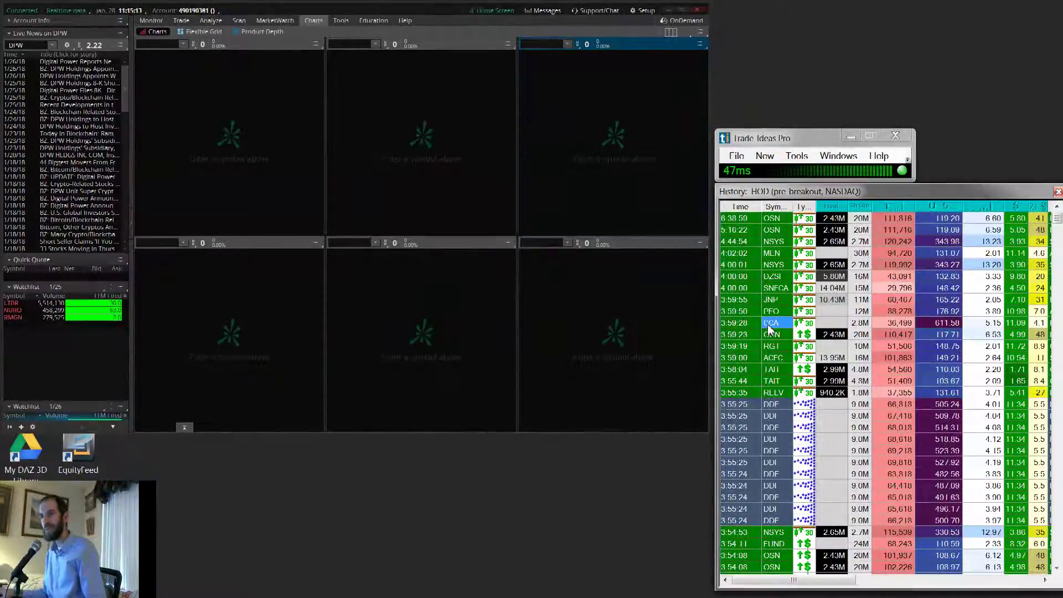
Step: Delete the existing thinkorswim link in External Linking
click(766, 157)
mouse_move(802, 158)
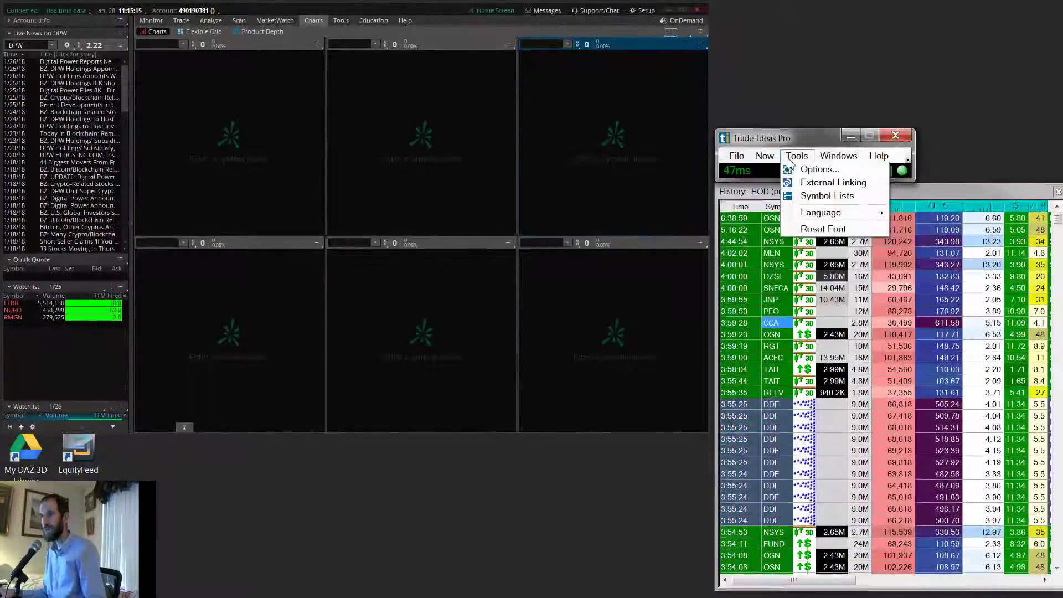
click(830, 182)
click(826, 210)
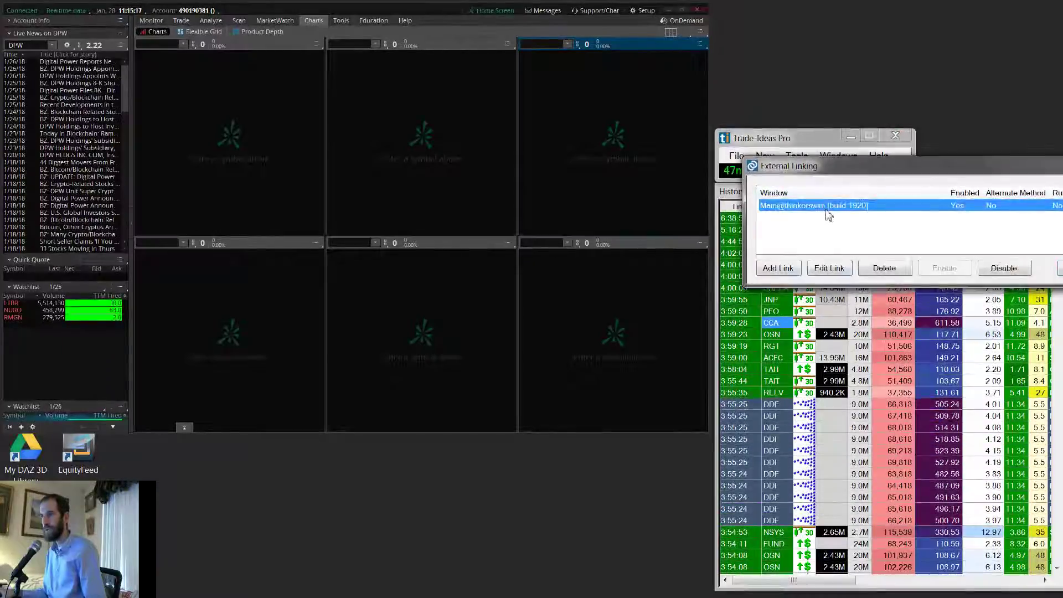
click(876, 271)
click(939, 449)
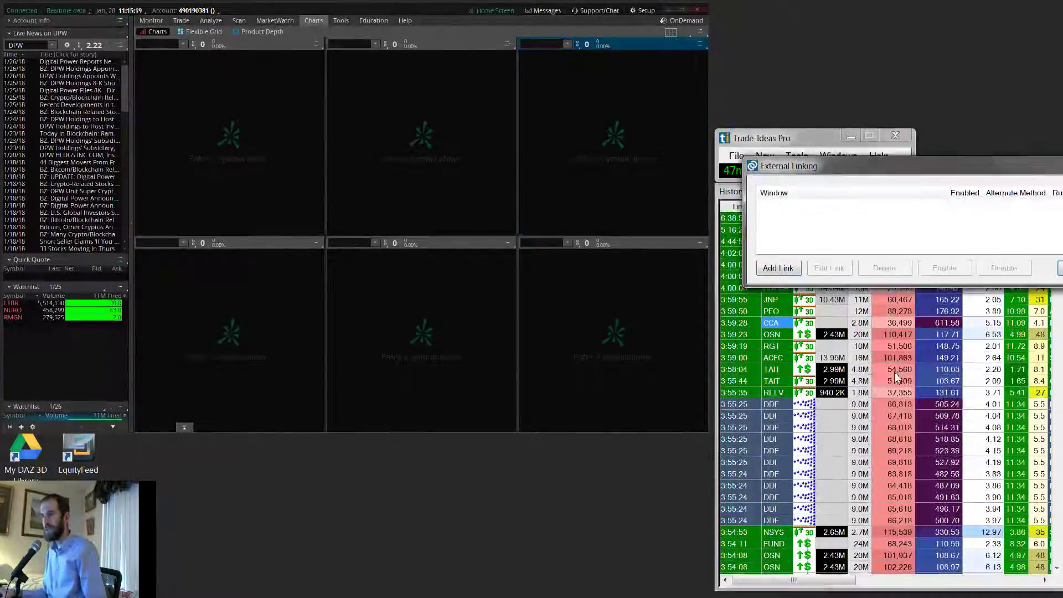
Step: Re-add the thinkorswim main window link with rule thinkorswim and test it on RGT
click(778, 267)
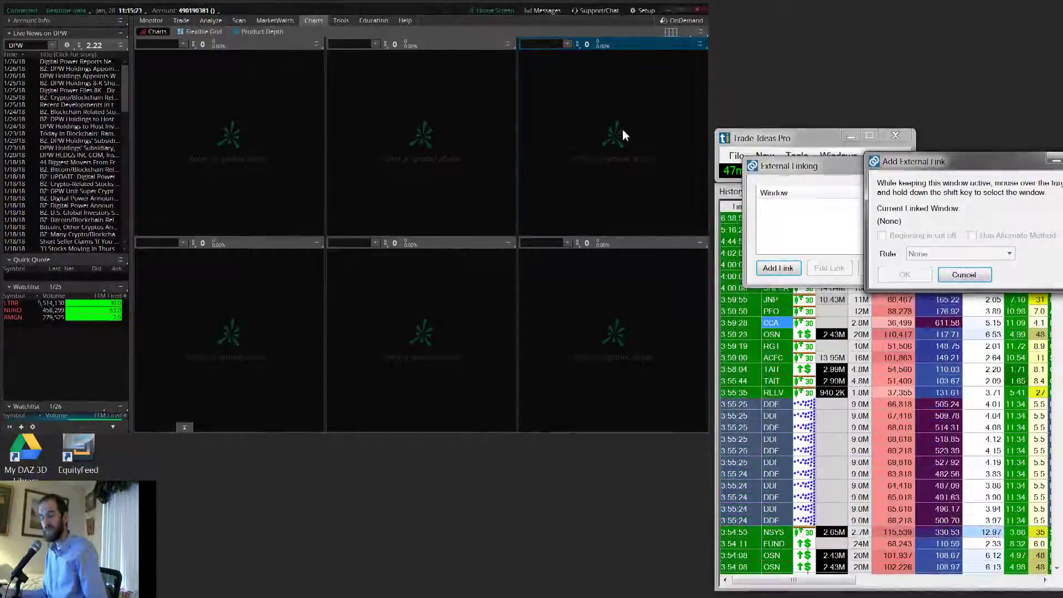
key(shift)
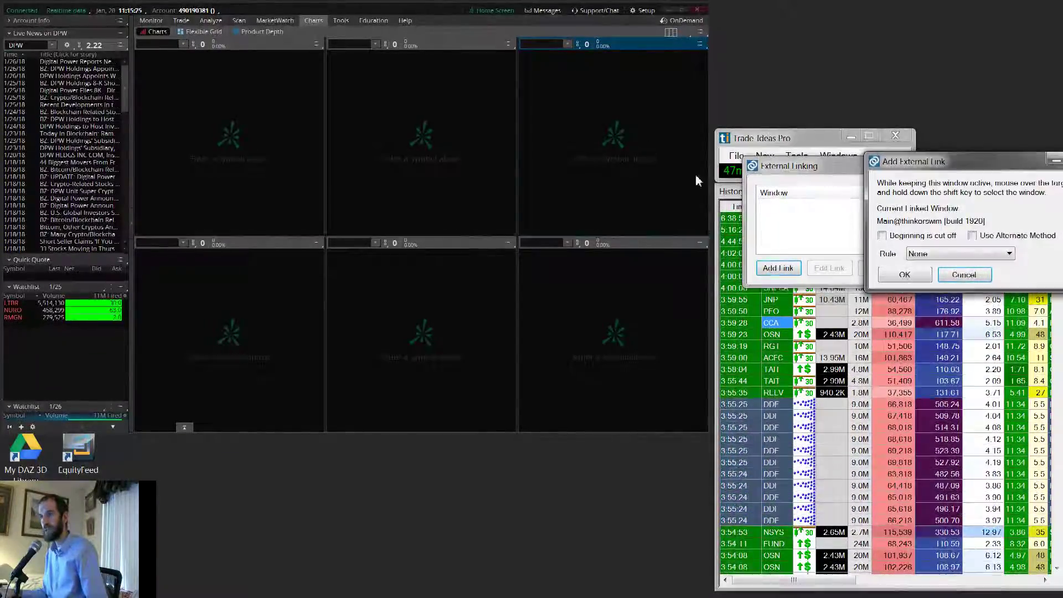
click(917, 256)
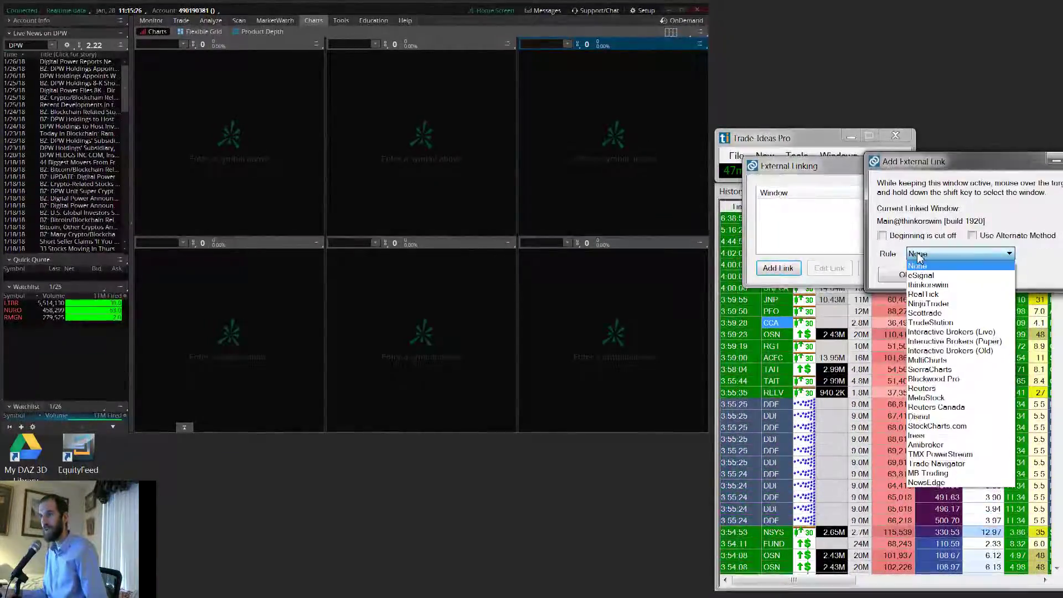
click(939, 285)
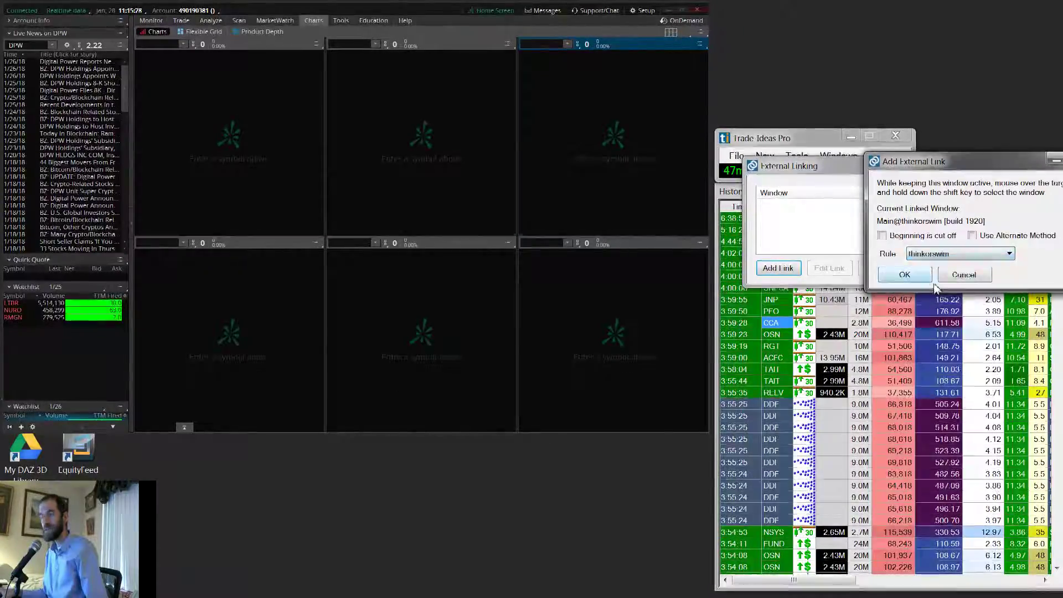
click(904, 275)
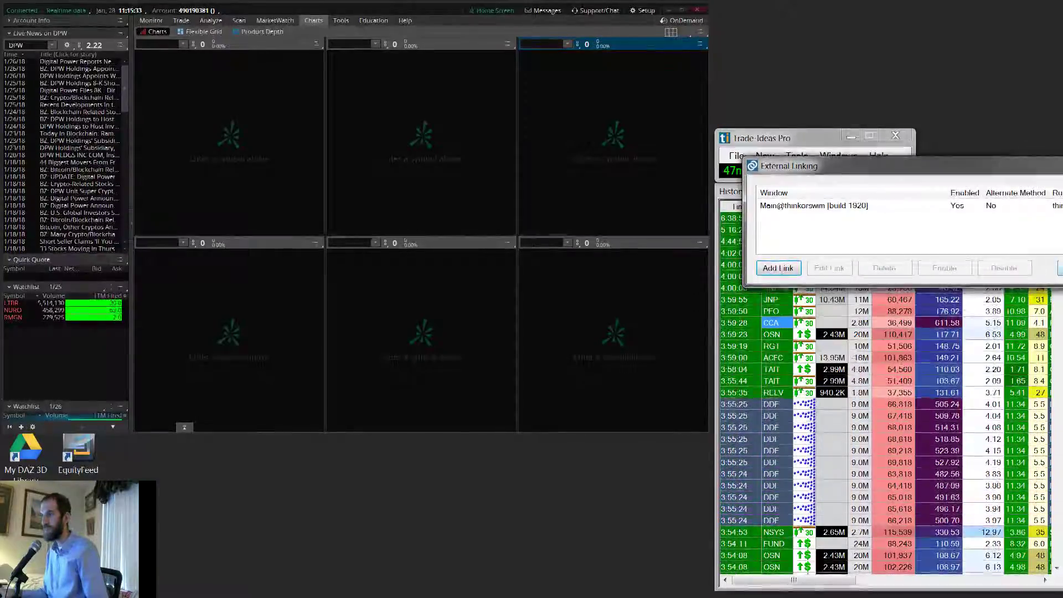
key(Escape)
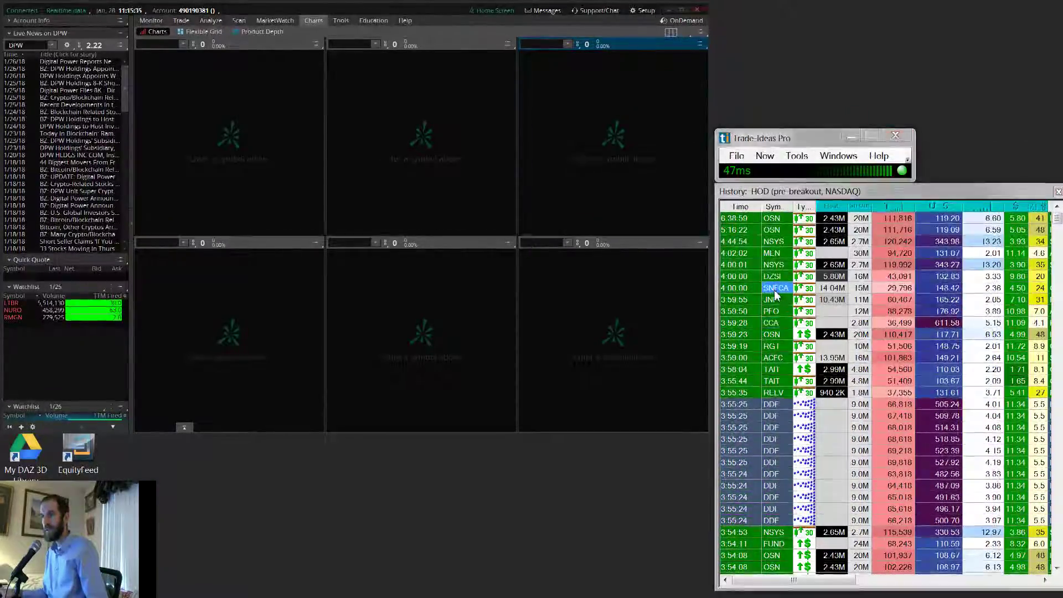
click(771, 346)
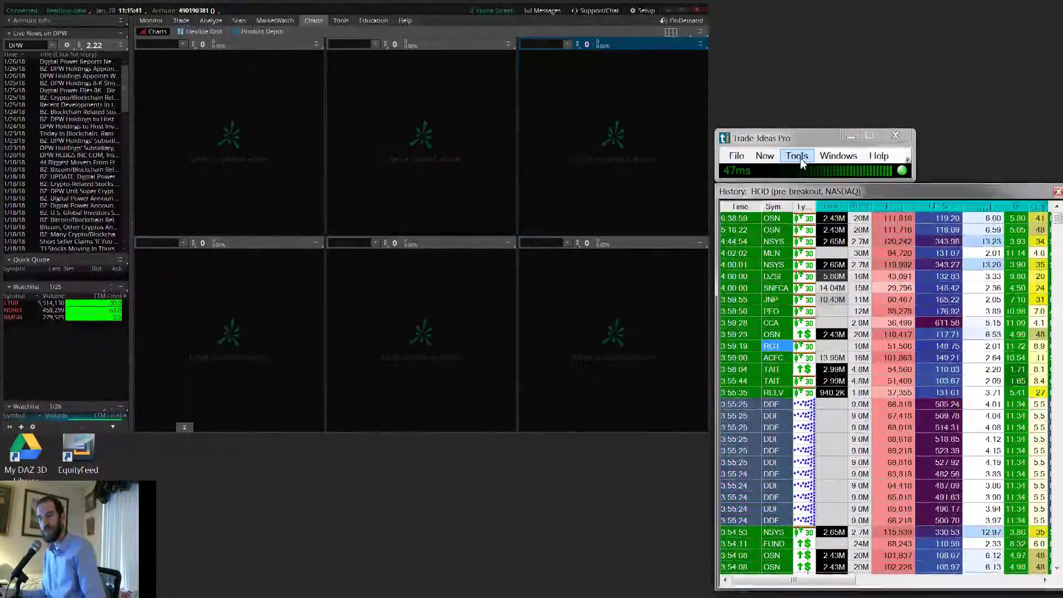
Step: Delete the thinkorswim link again and close External Linking
click(797, 157)
click(813, 183)
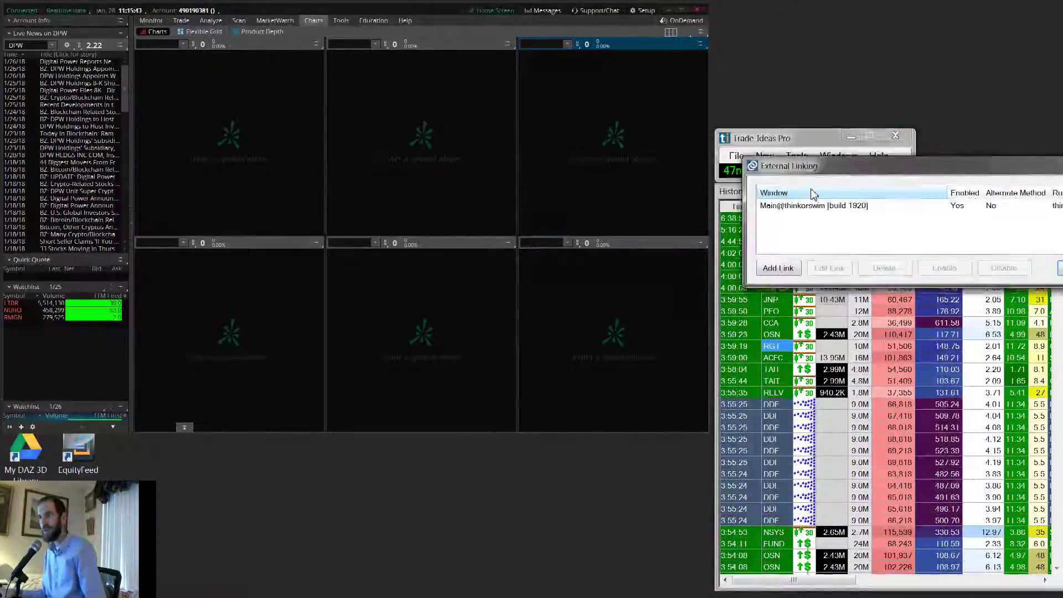
click(841, 206)
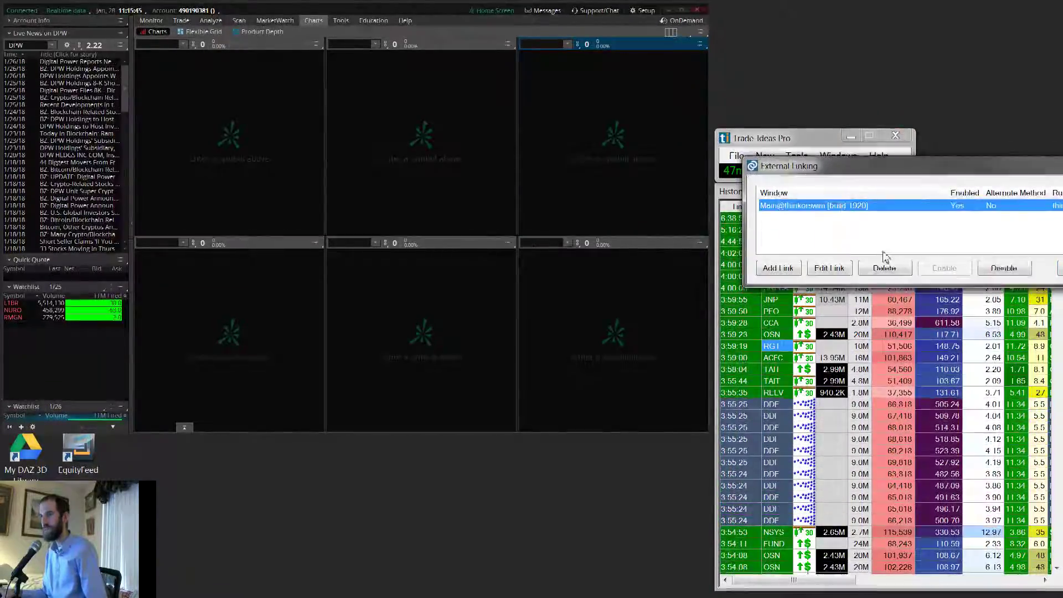
click(884, 267)
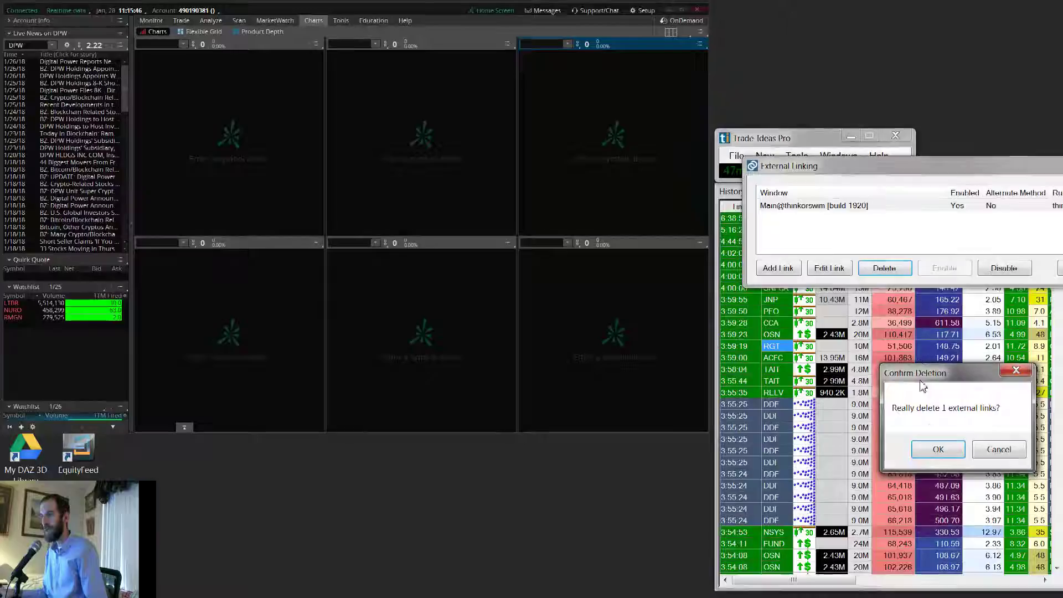
click(939, 448)
key(Escape)
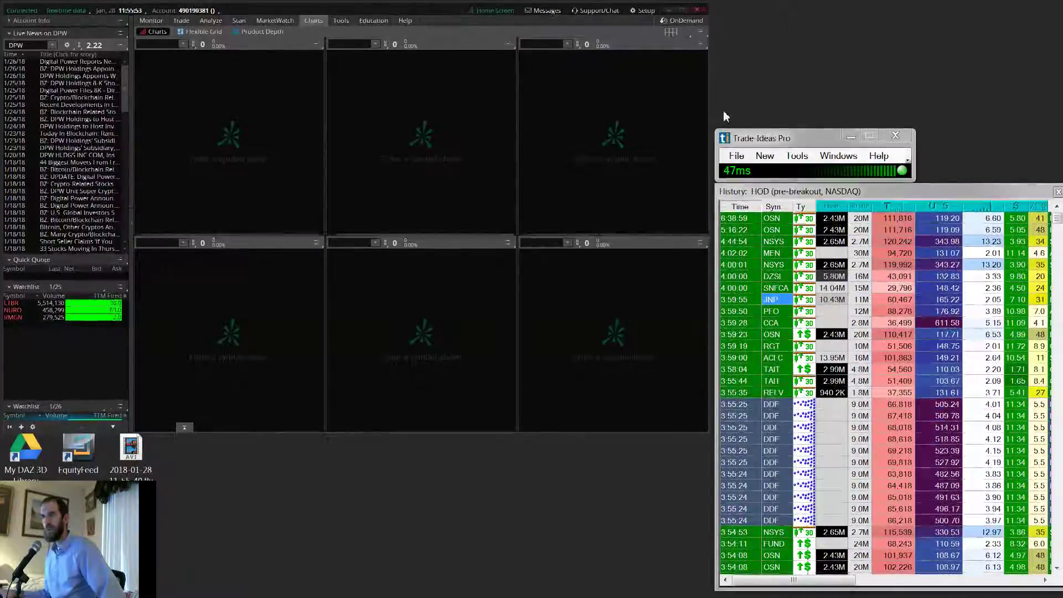
Step: Detach the thinkorswim chart grid into its own window and move it down-right
click(699, 34)
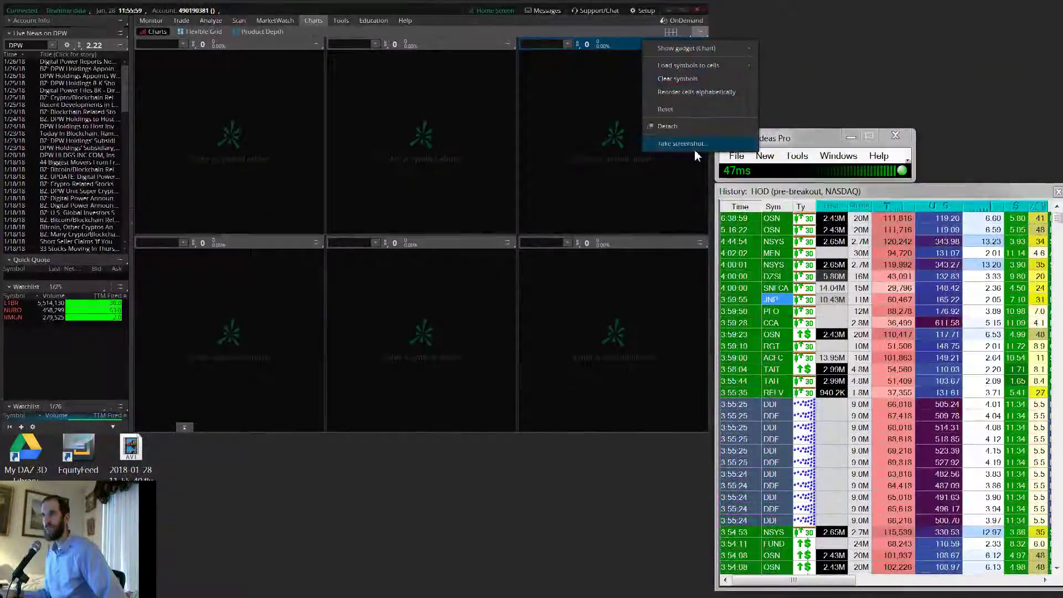
click(692, 126)
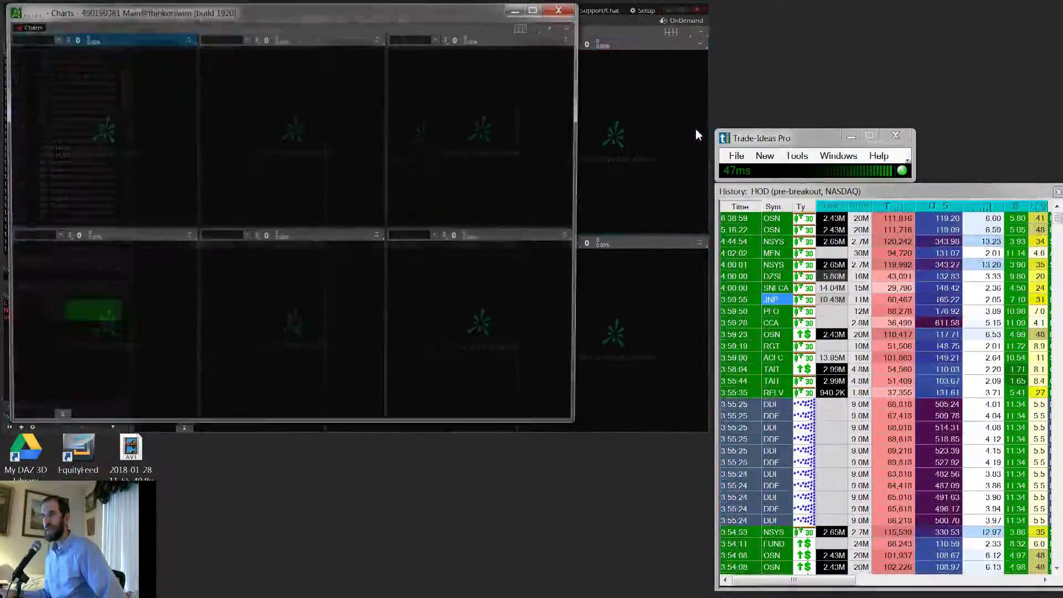
drag(492, 12, 662, 82)
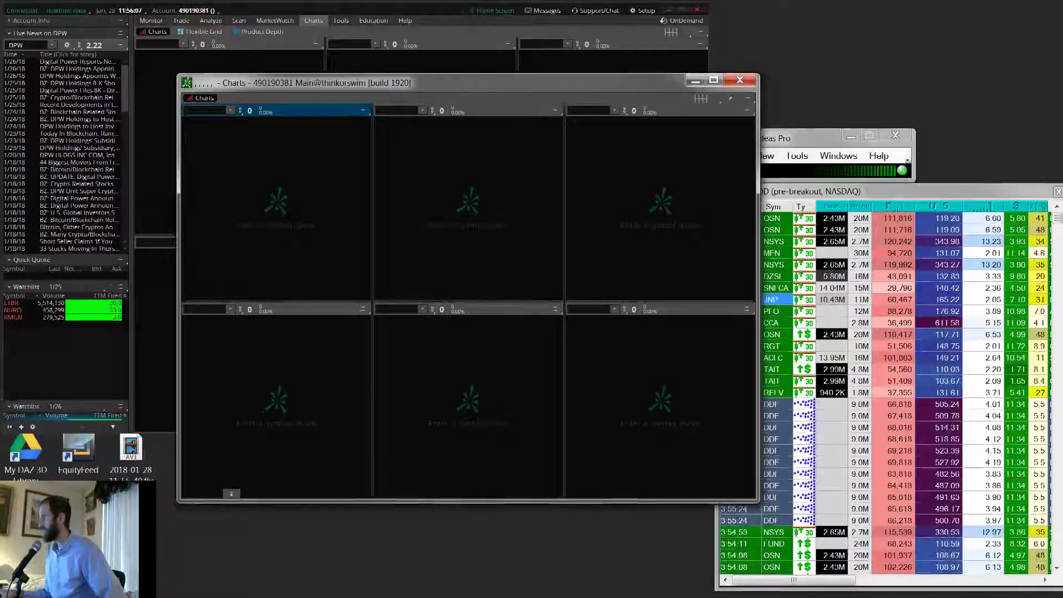
Step: Open a small single-chart window, close the large detached grid, and place it beside the alerts
drag(490, 200, 555, 258)
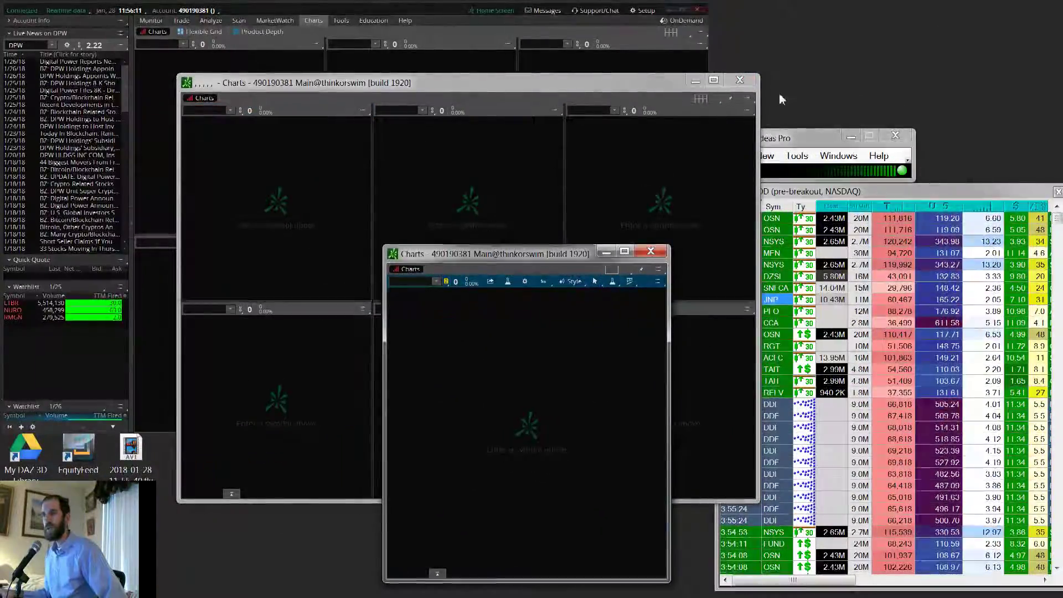
click(739, 79)
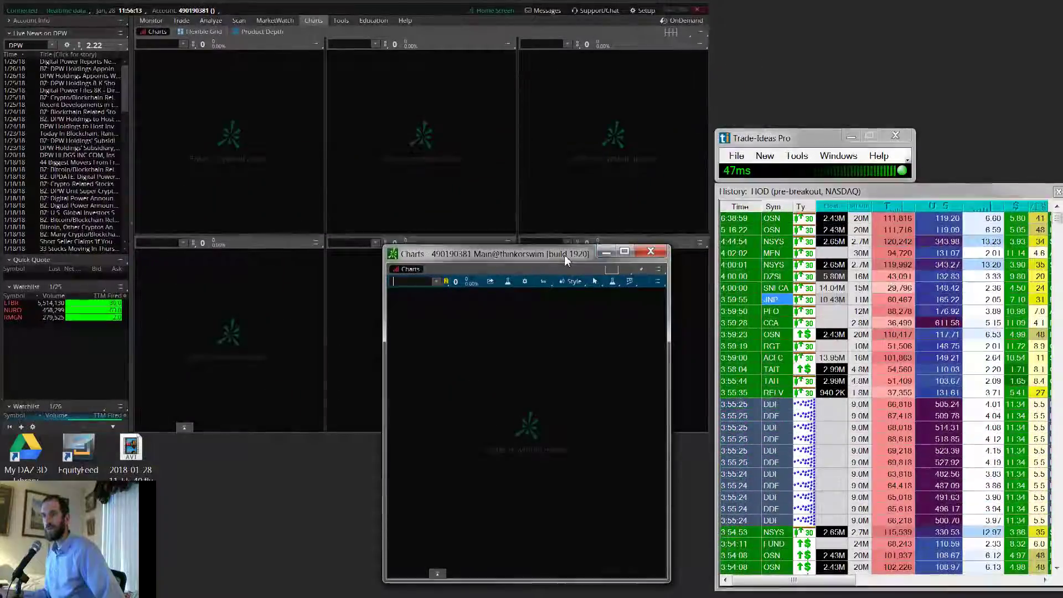
drag(563, 255, 550, 203)
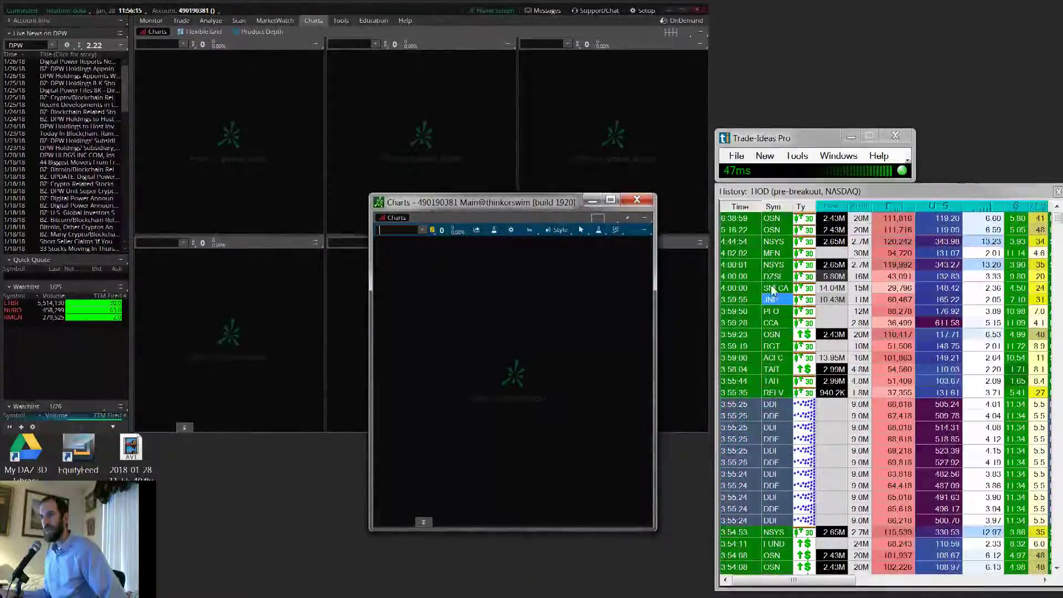
Step: Delete the existing chart window link in External Linking
click(798, 156)
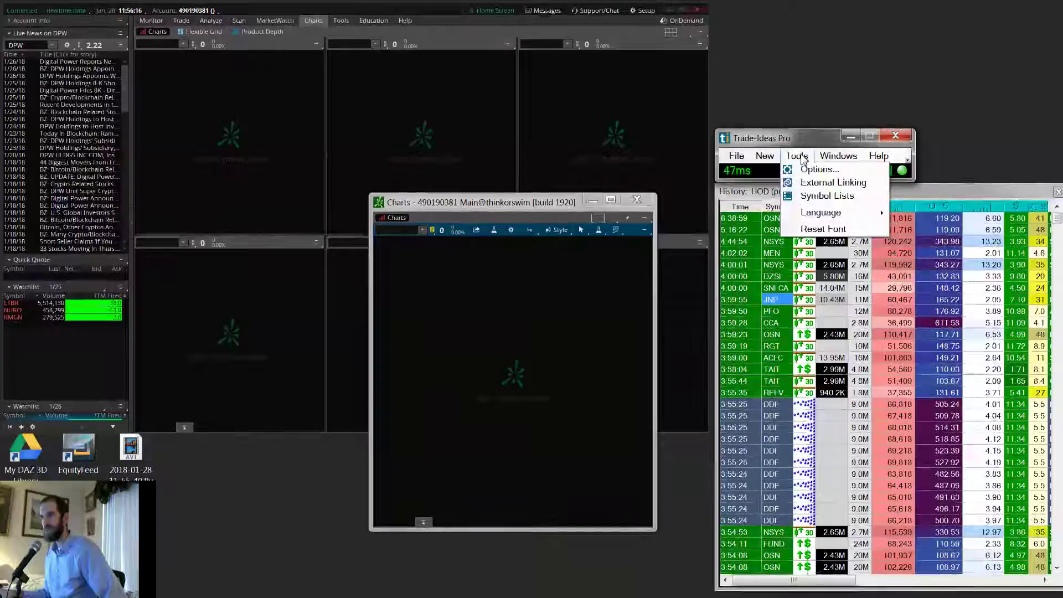
click(830, 182)
click(838, 214)
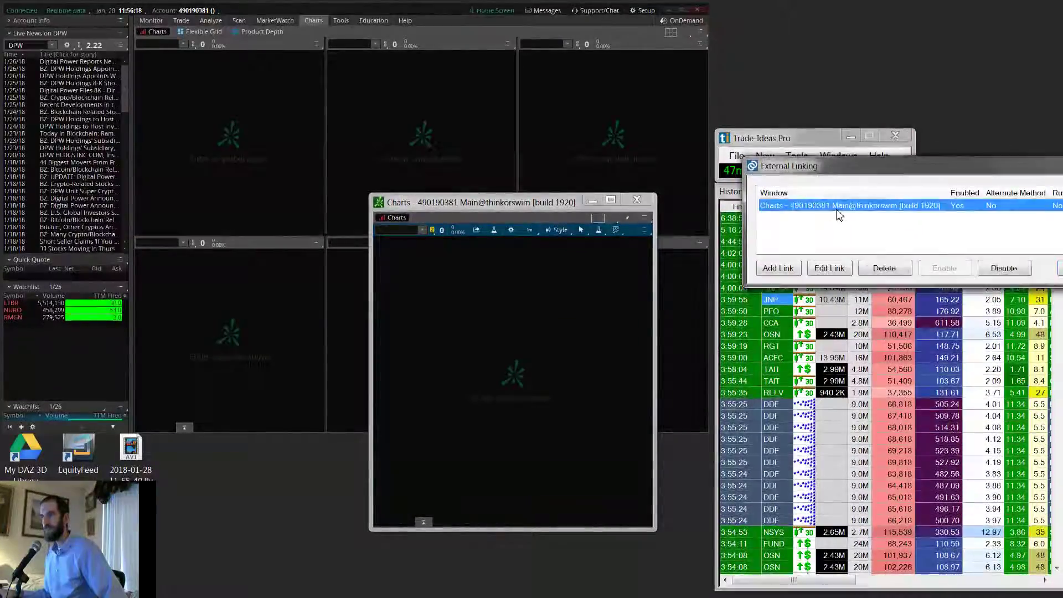
click(884, 268)
click(938, 446)
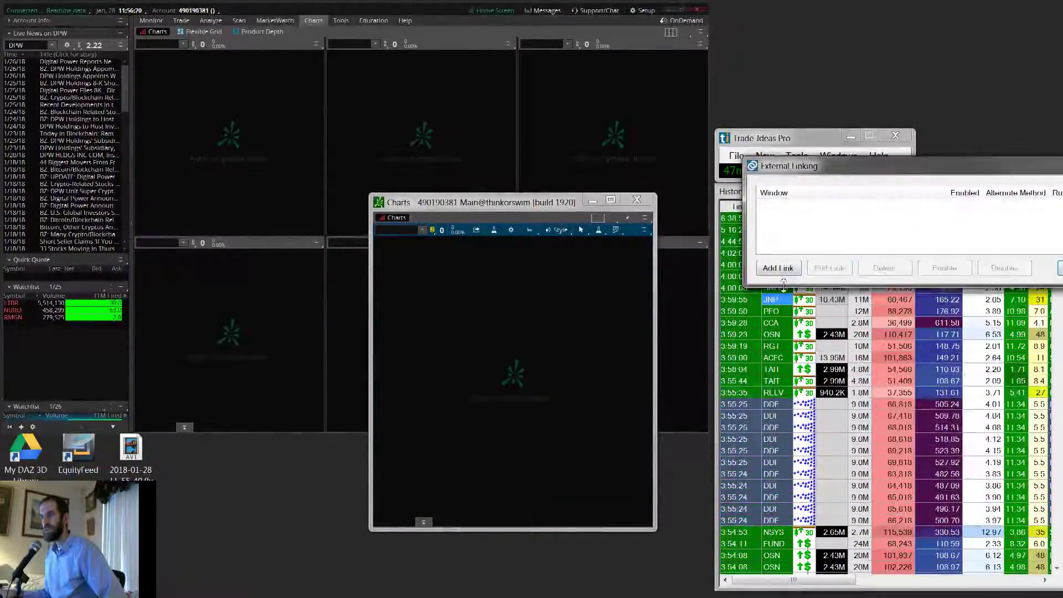
Step: Link to the thinkorswim Charts window and load RGT, DDF and OSN into it
click(778, 267)
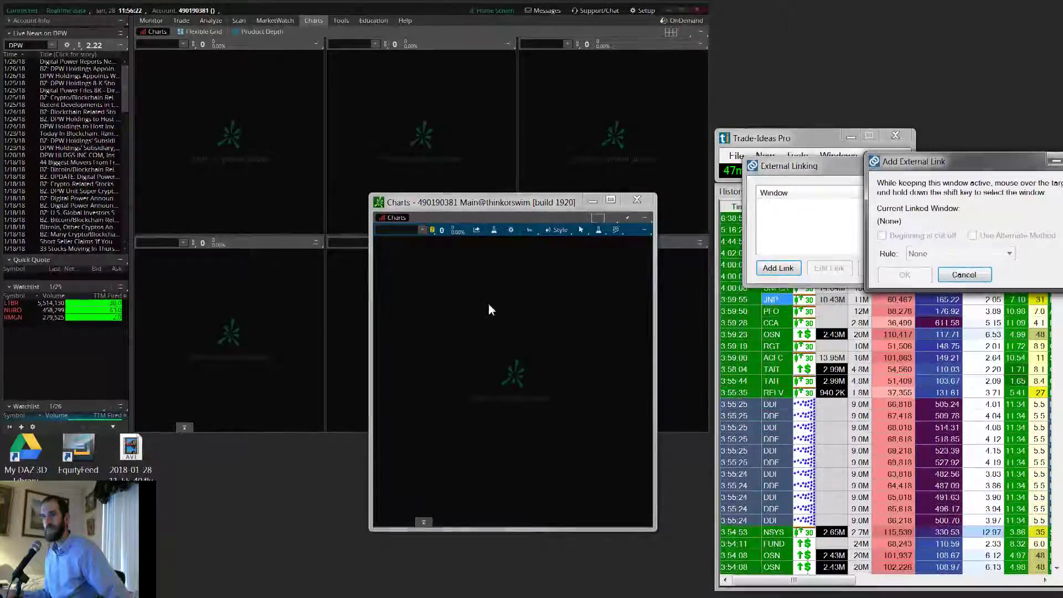
key(shift)
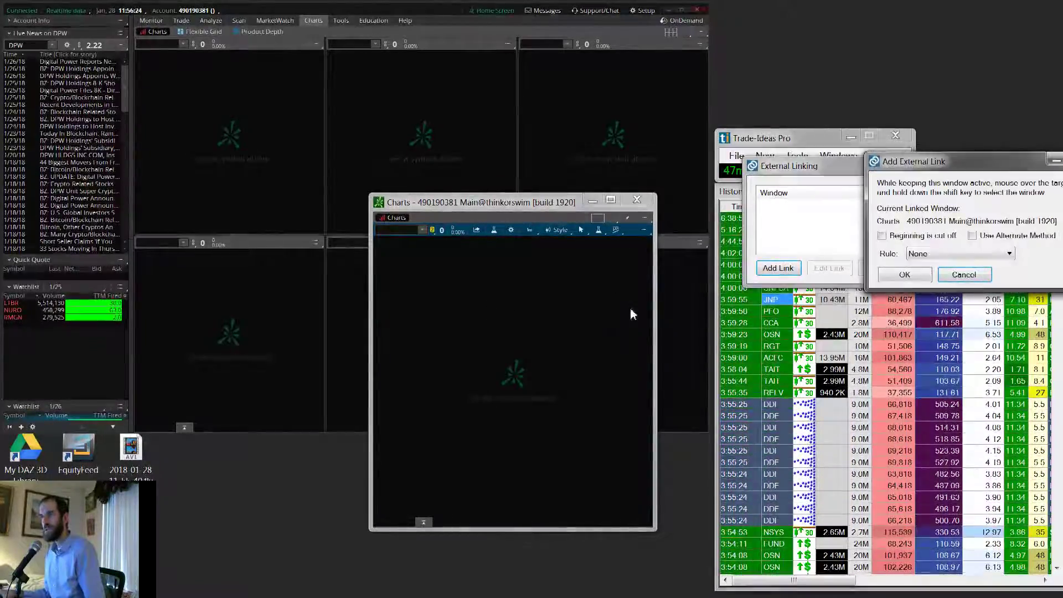
click(903, 274)
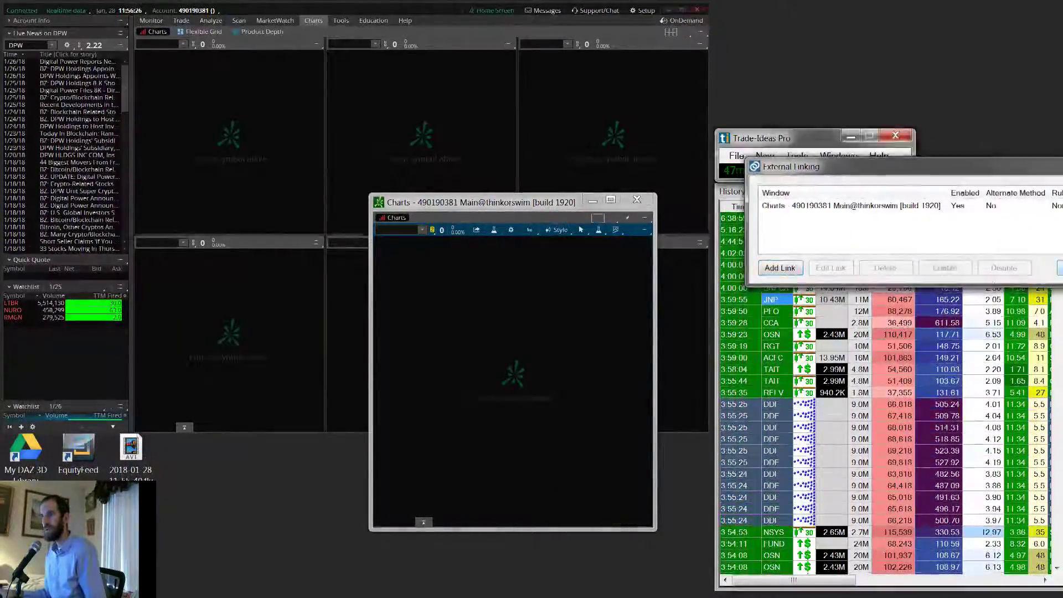
click(771, 347)
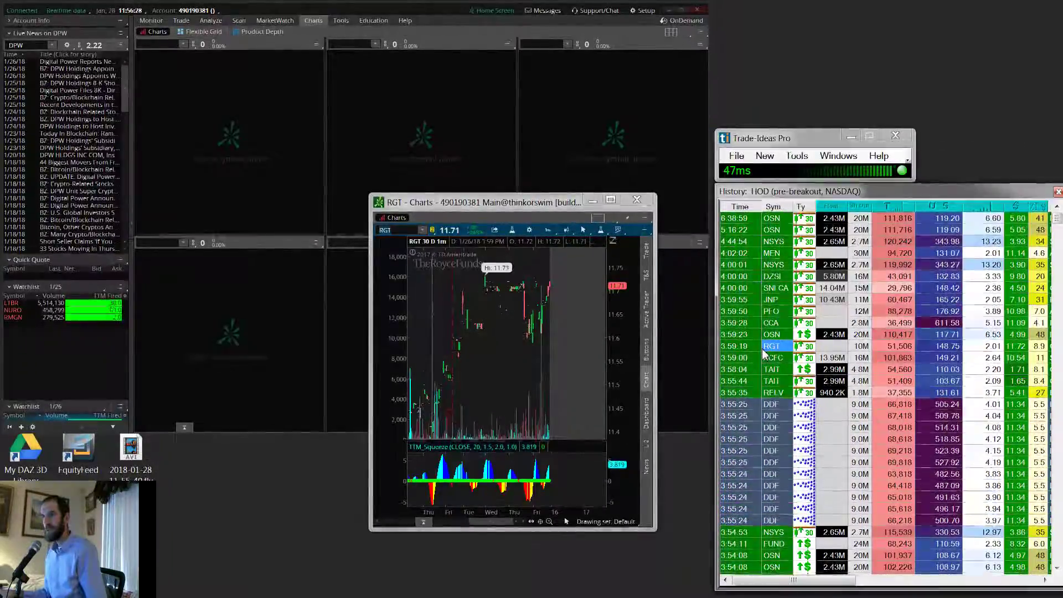
click(770, 416)
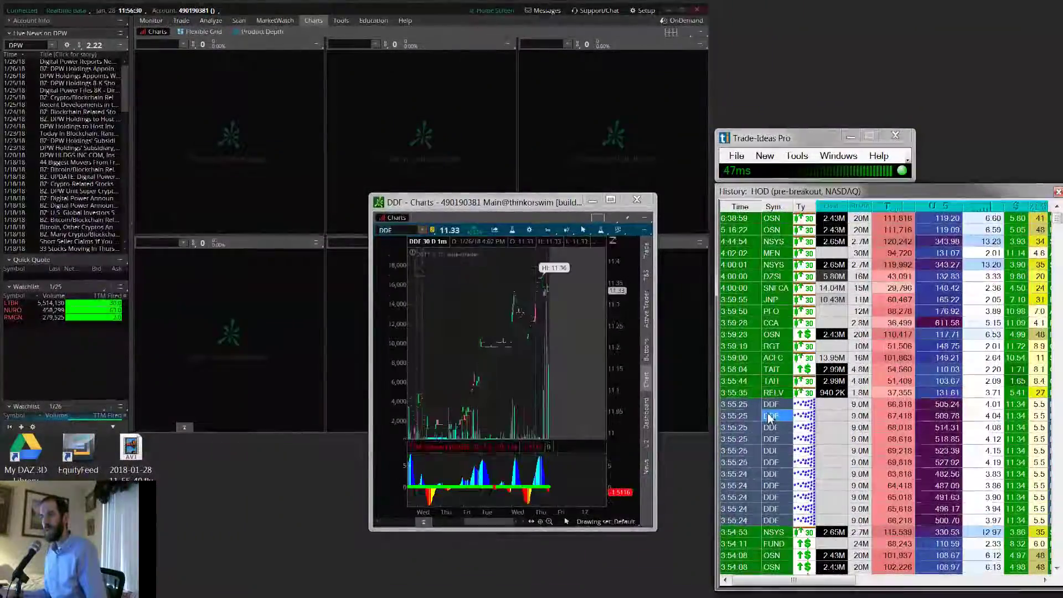
click(772, 335)
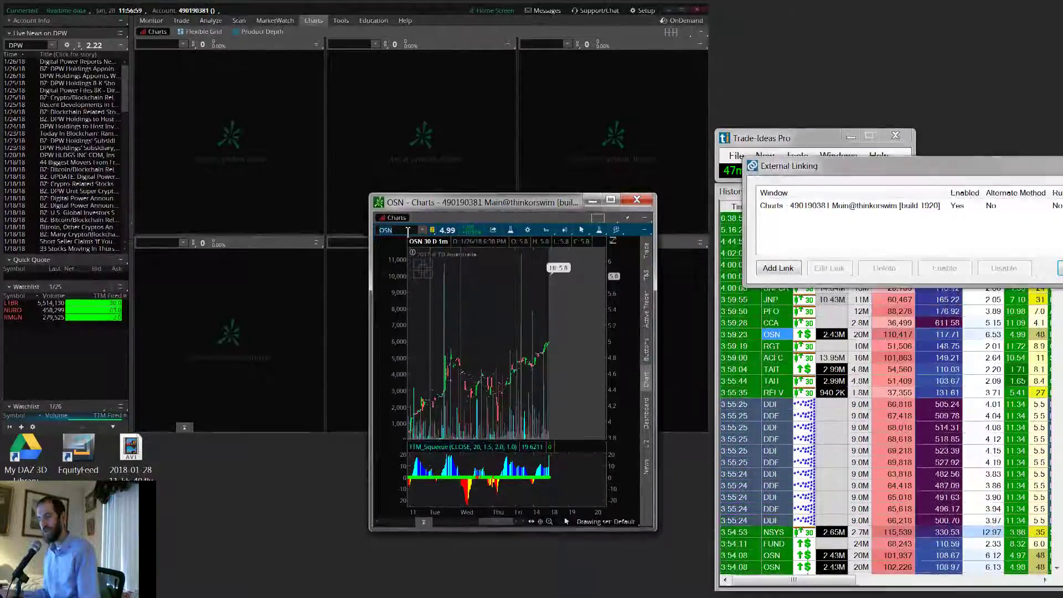
Step: Clear the chart's symbol, delete the Charts window link, and begin adding a new link
key(BackSpace)
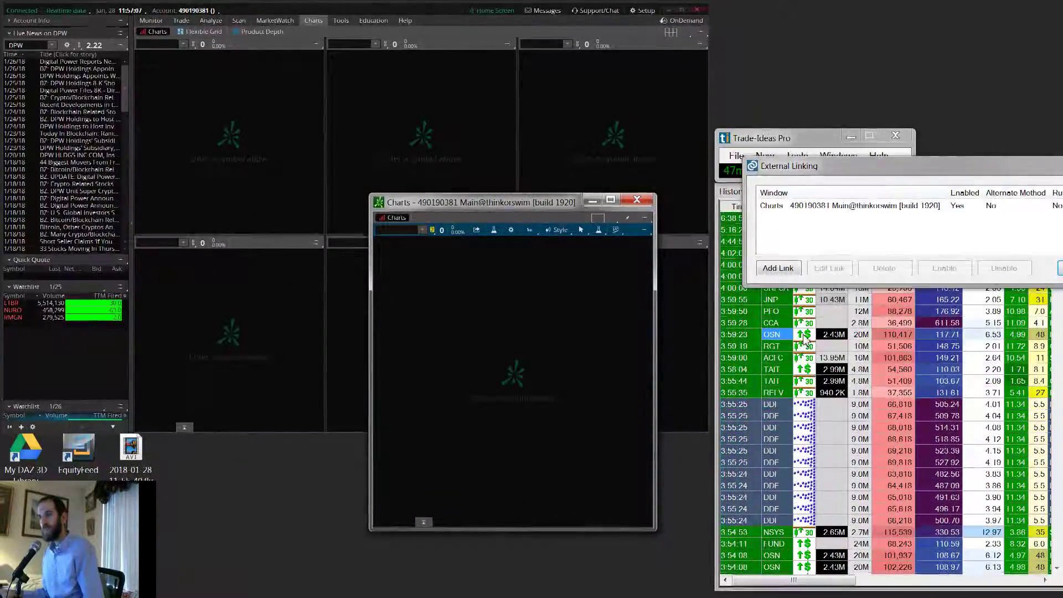
click(834, 208)
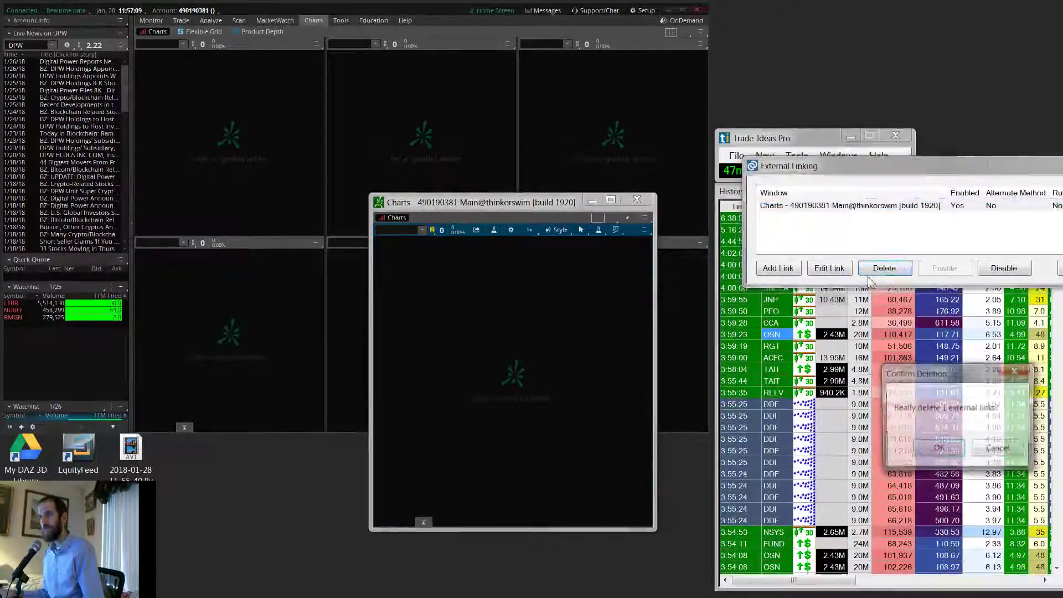
click(941, 446)
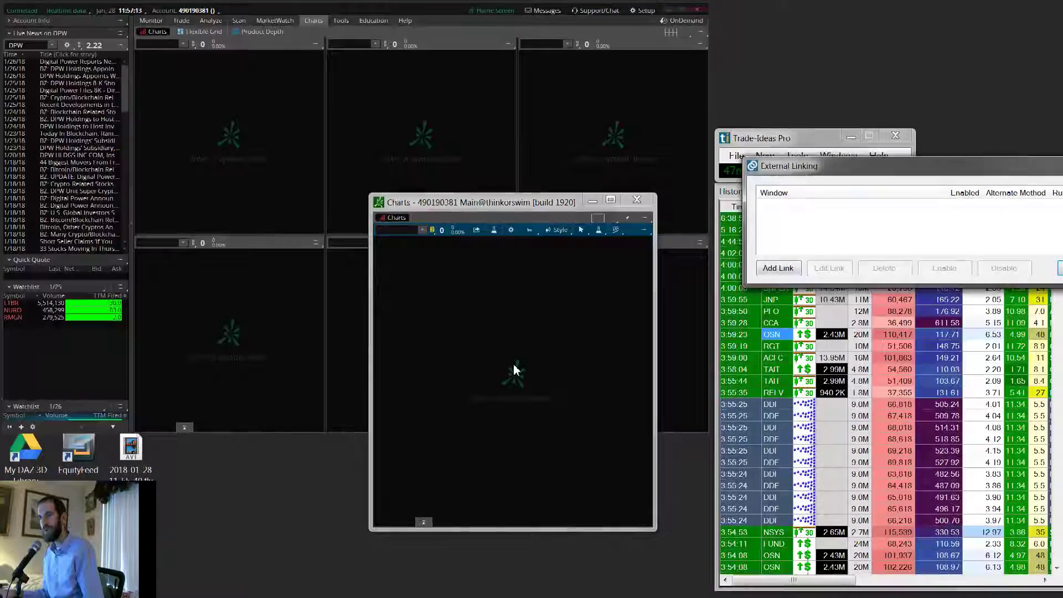
click(777, 268)
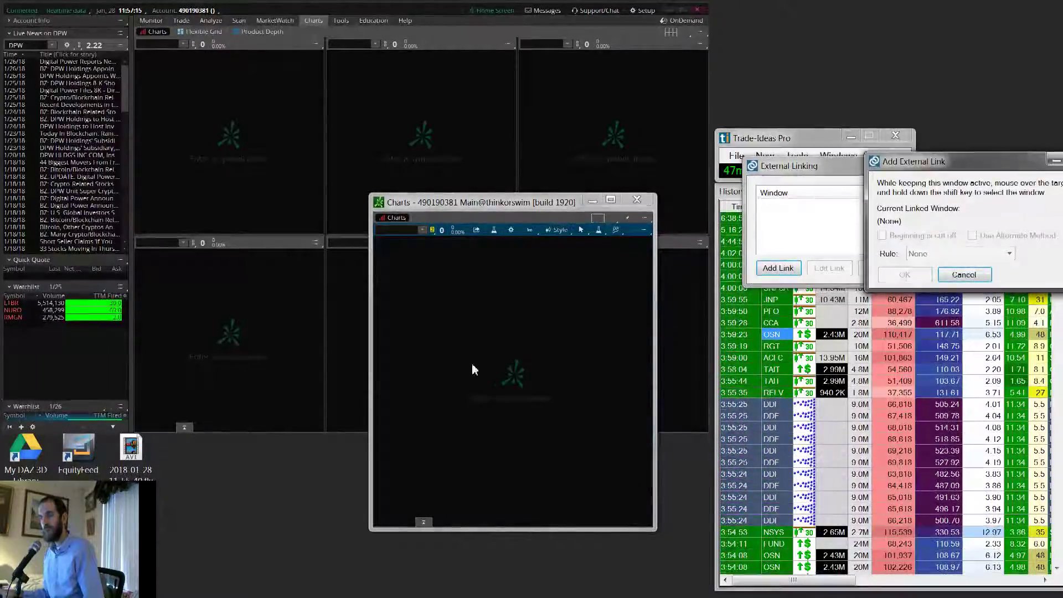
Step: Link to the thinkorswim Charts window, close External Linking, and load DDF into that chart
key(shift)
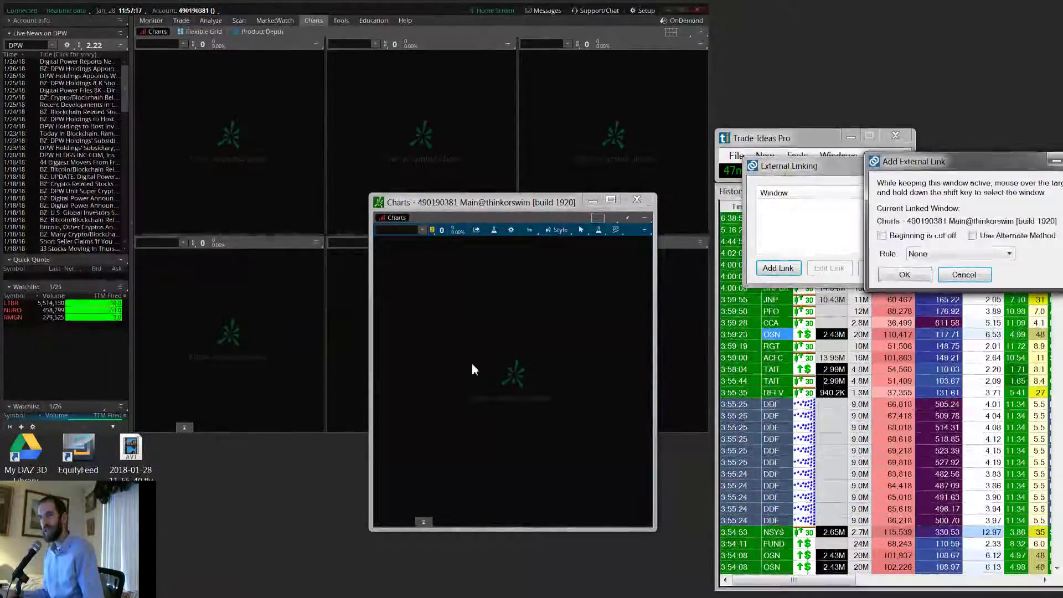
click(393, 231)
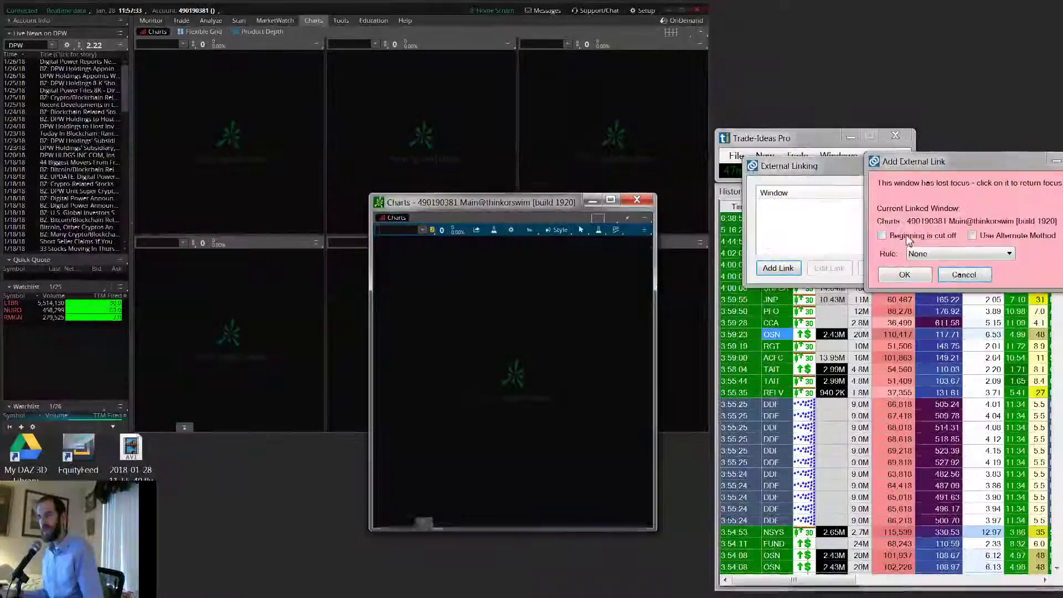
click(919, 213)
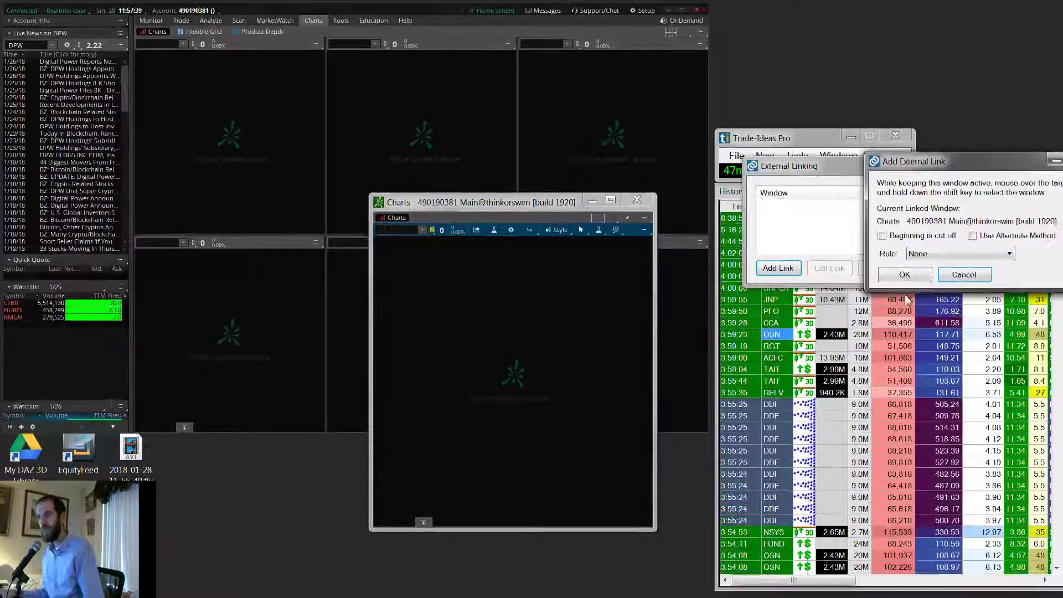
click(914, 279)
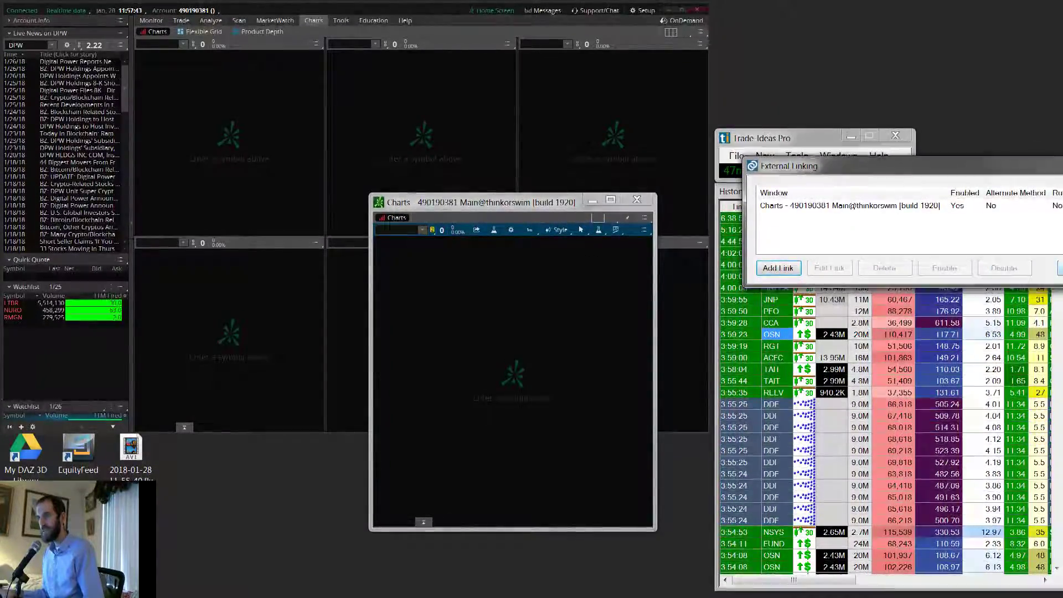
key(Escape)
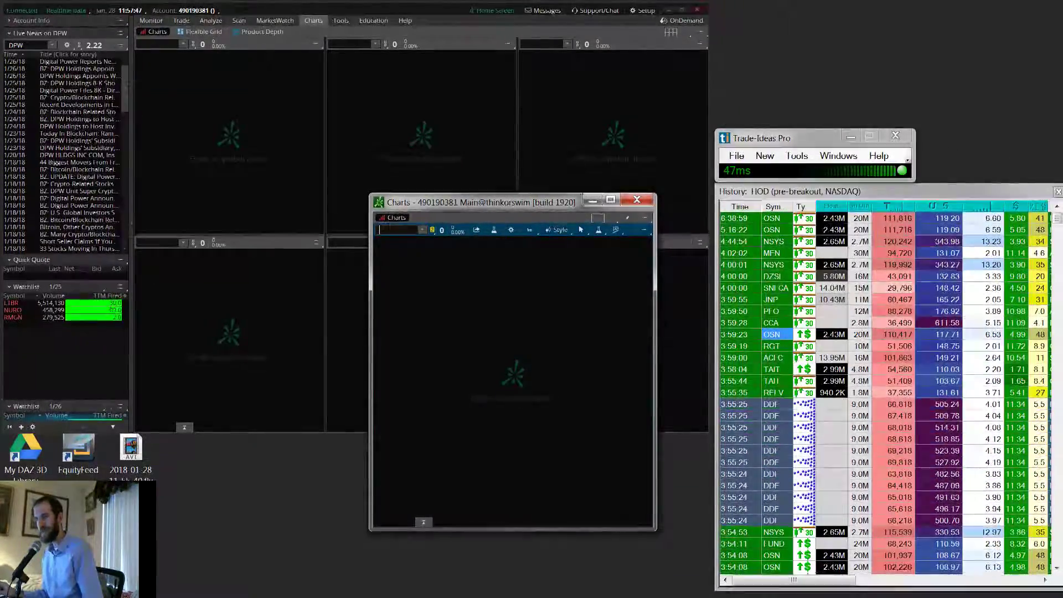
click(770, 404)
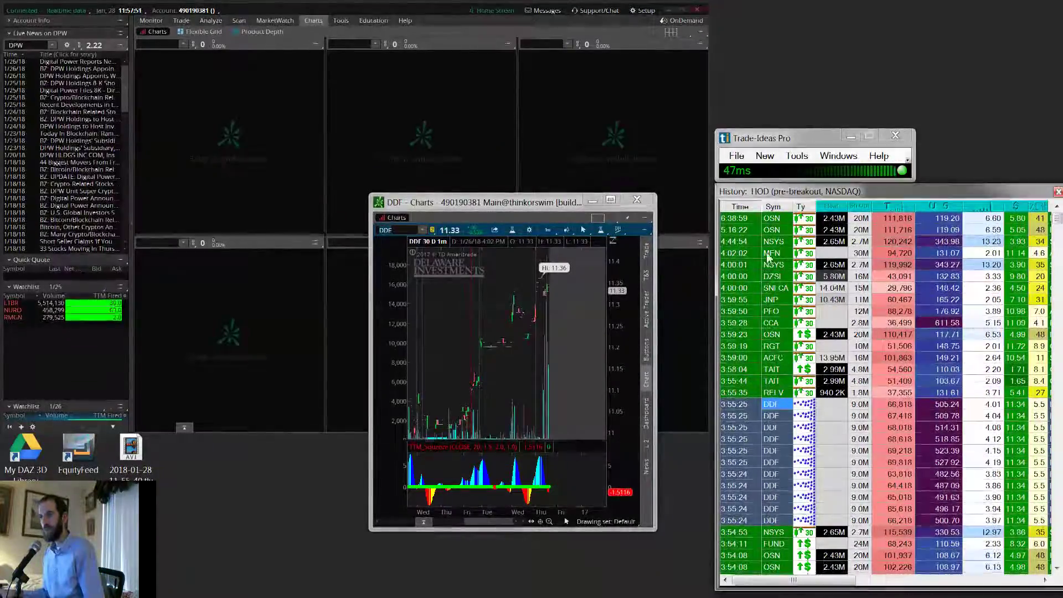
Step: Load ACFC, then CCA with the Up arrow, then OSN with the Down arrow
click(771, 358)
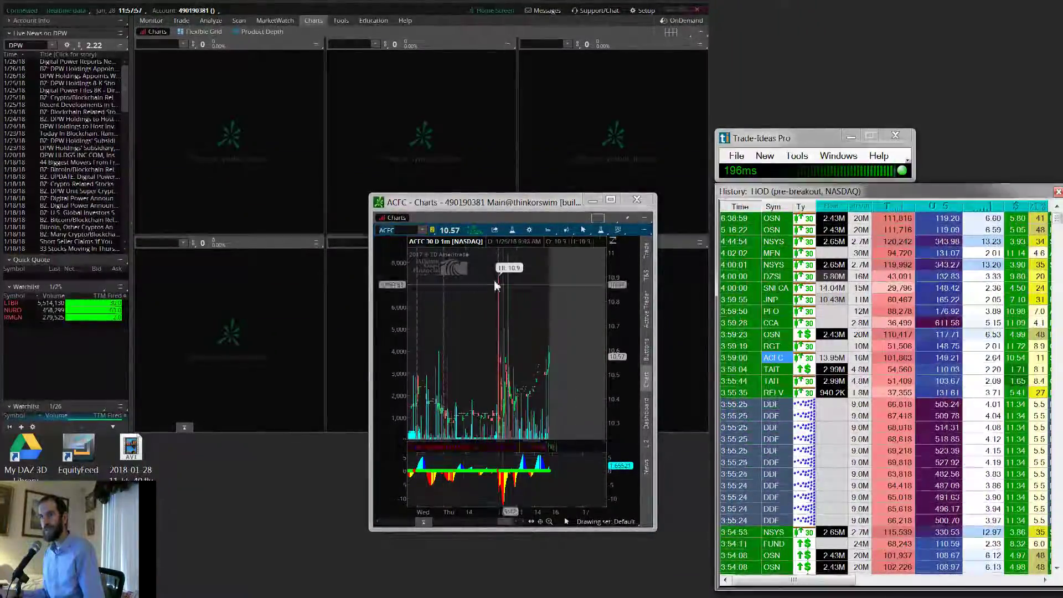
key(Up)
key(Up)
key(Up)
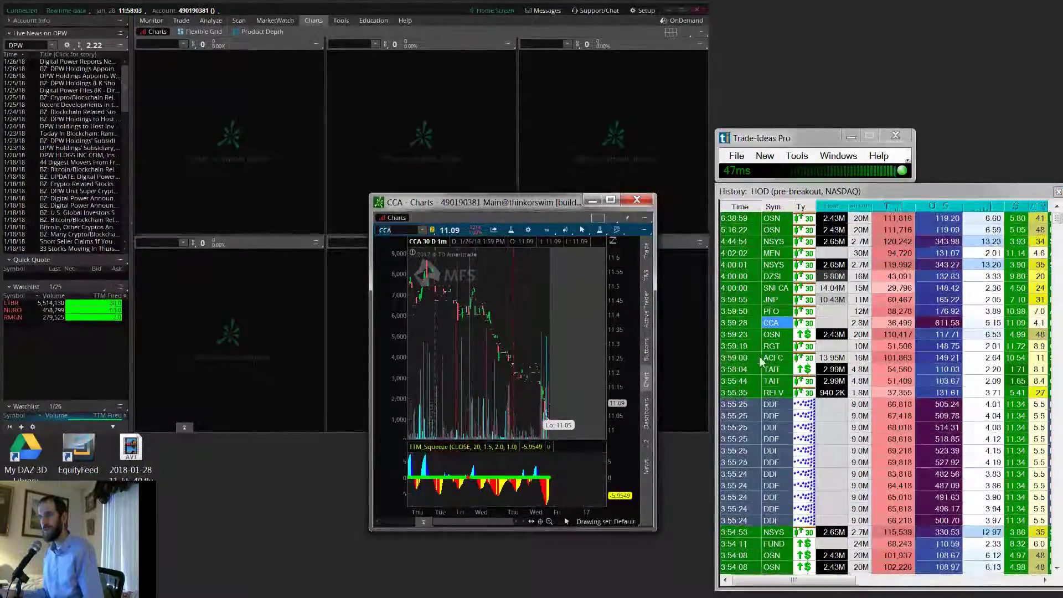
key(Down)
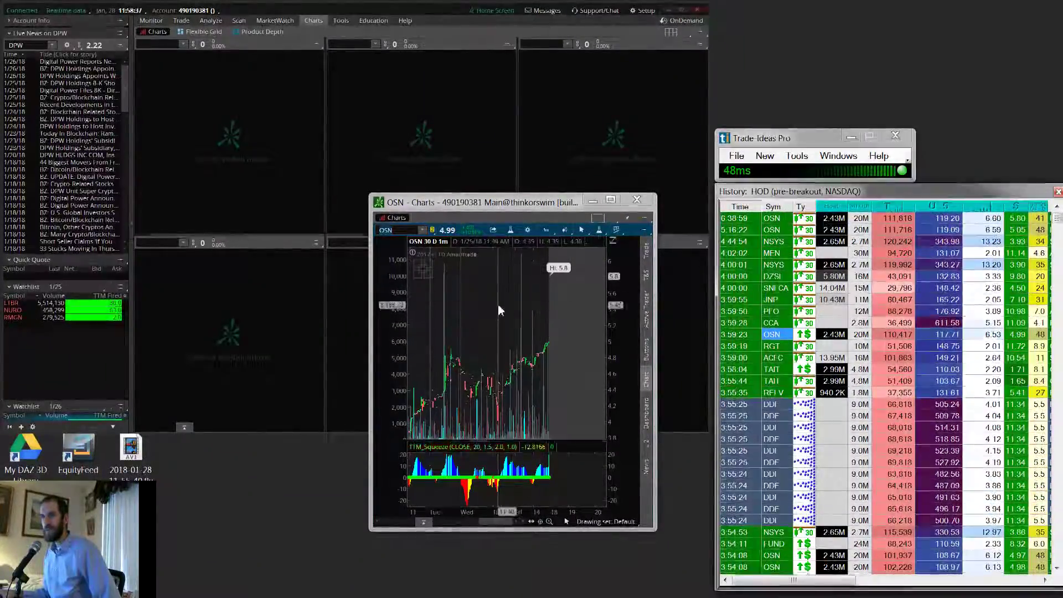
Step: Add a horizontal line near 4.8 on the OSN chart, try loading DDF, and shift the window left
right_click(480, 331)
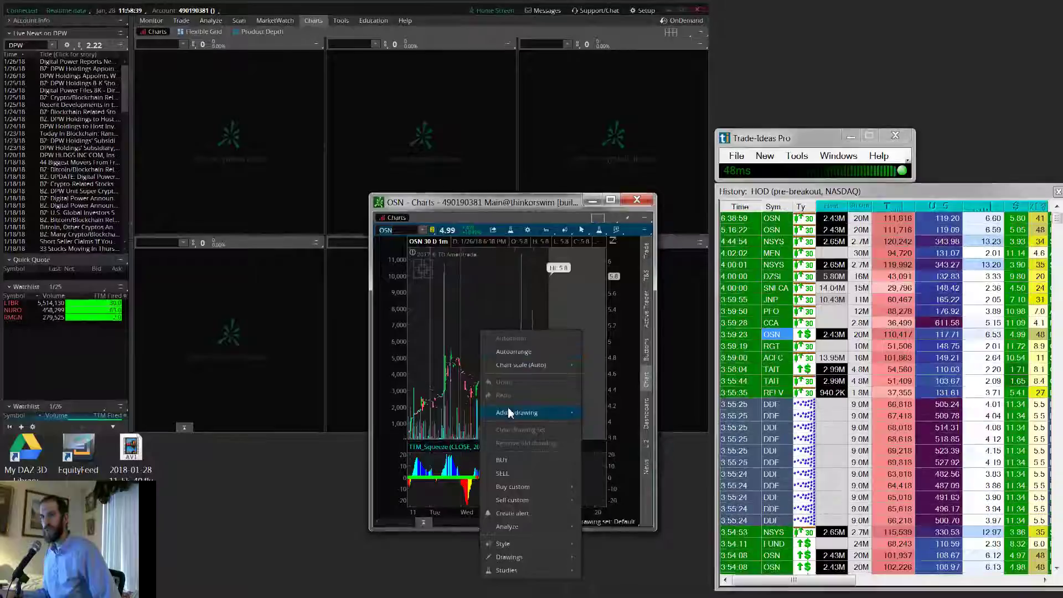
mouse_move(515, 412)
click(596, 413)
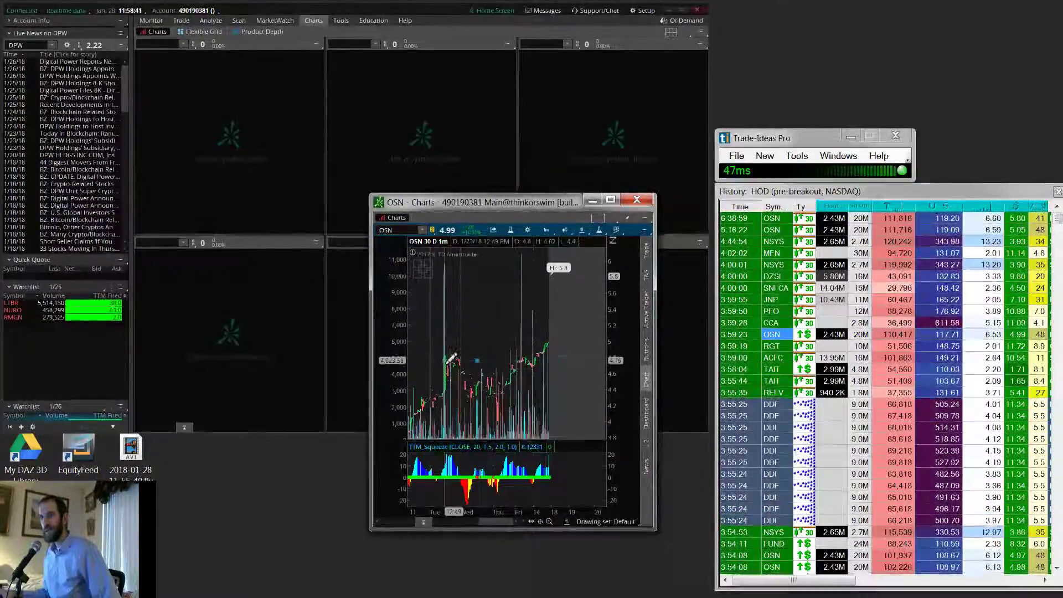
click(489, 354)
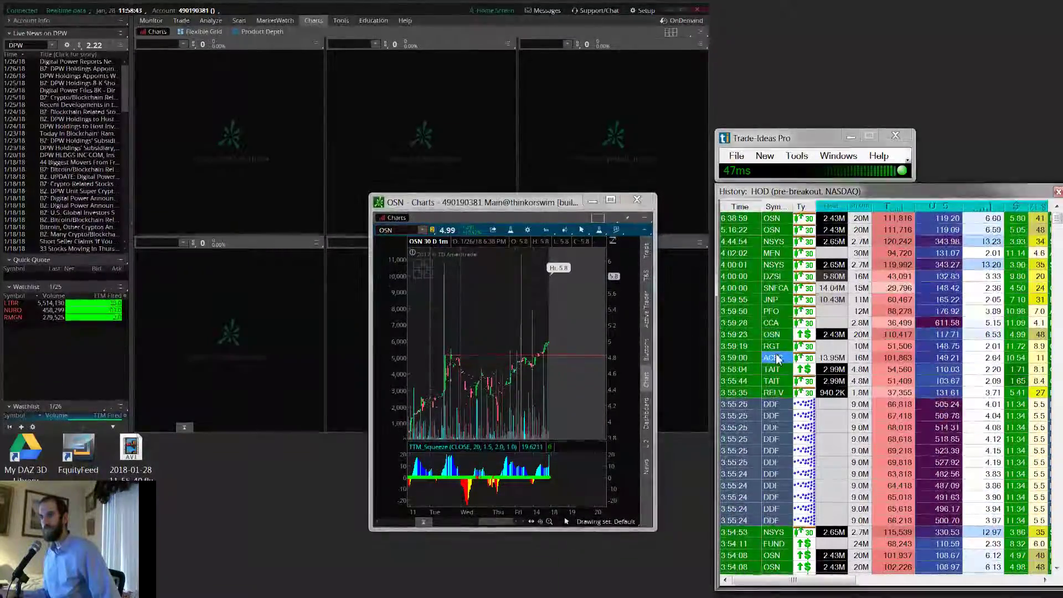
click(772, 438)
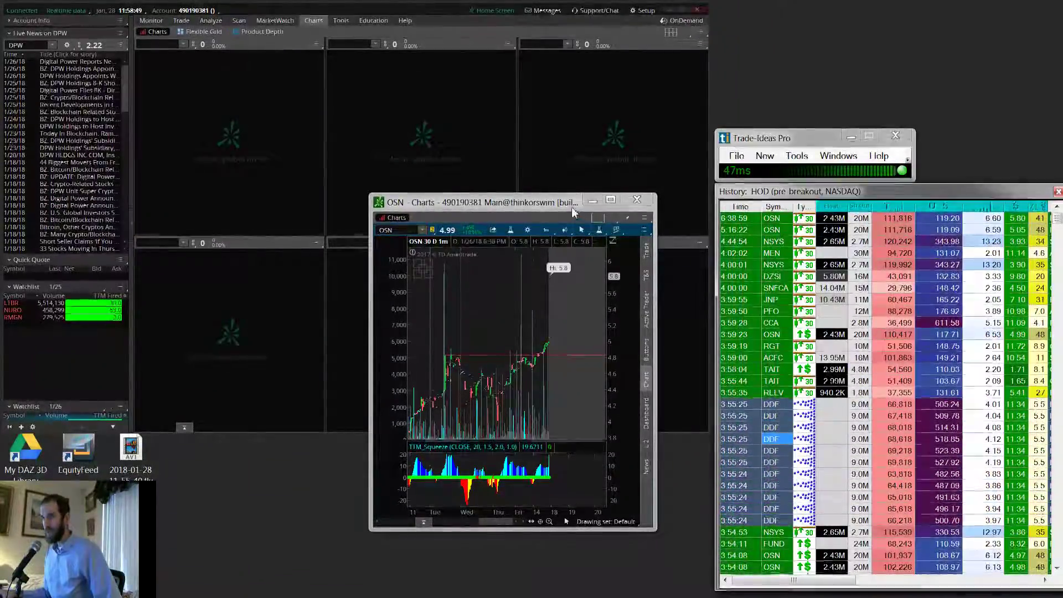
drag(571, 205, 486, 202)
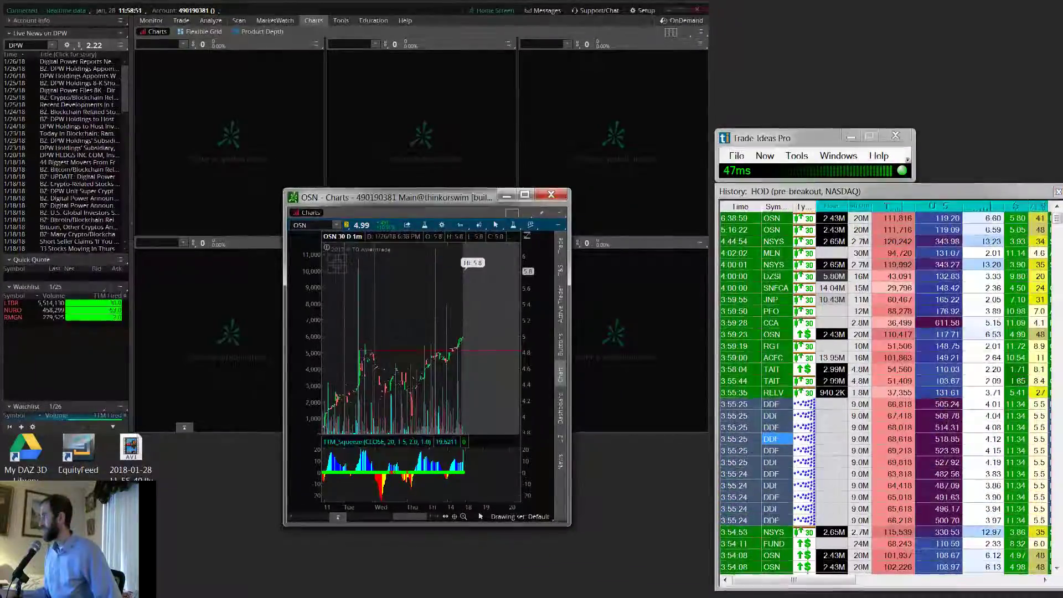
Step: Place a second thinkorswim Charts window beside the list and resize it wider and shorter
drag(1026, 195, 565, 261)
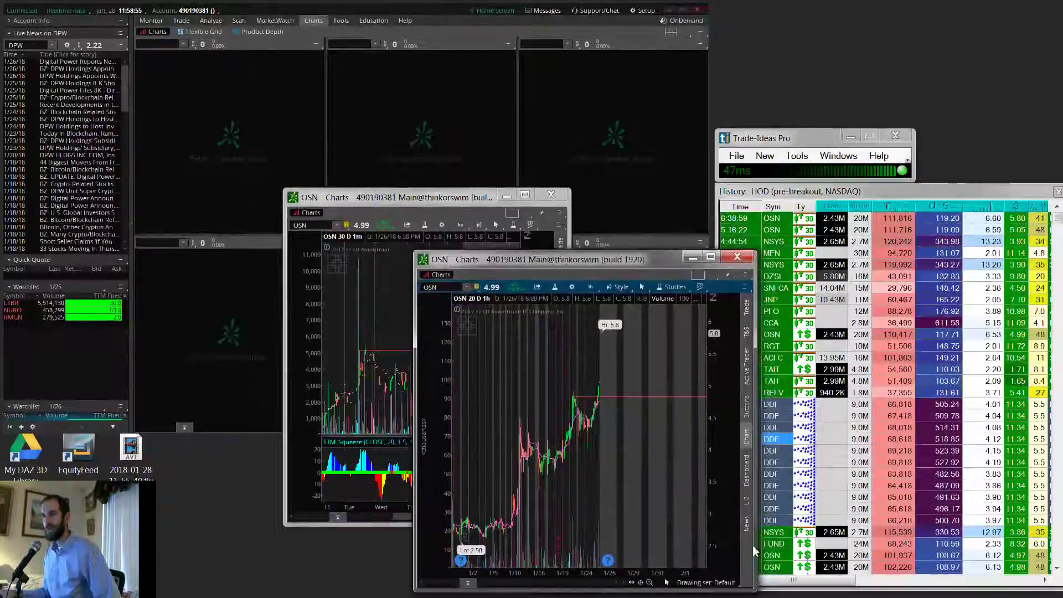
drag(756, 588, 566, 345)
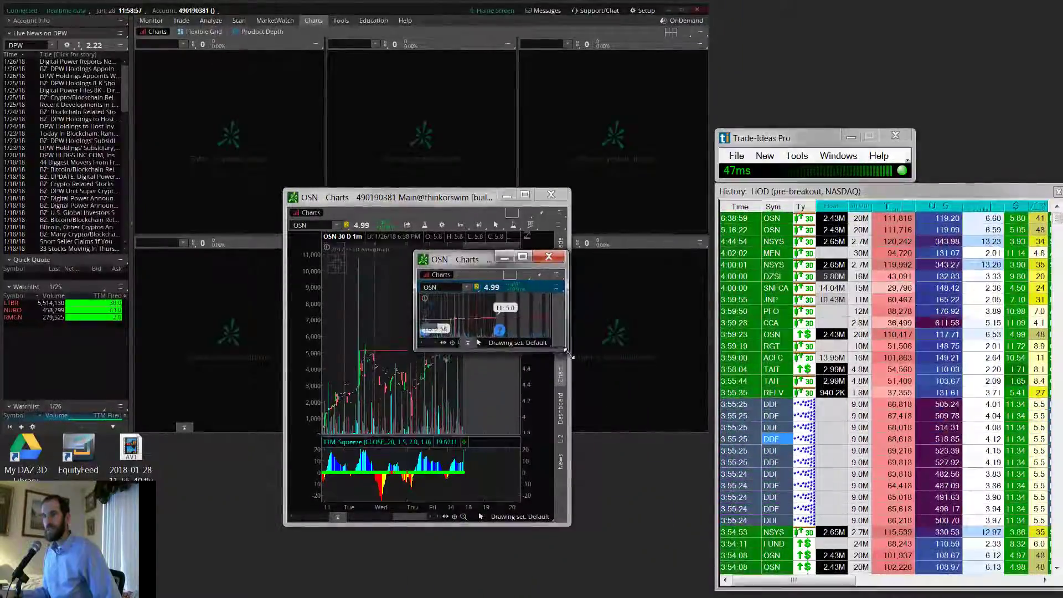
drag(471, 267, 632, 201)
Step: Check both charts' link colours, clear the symbol from both, and shrink the small window further
click(639, 221)
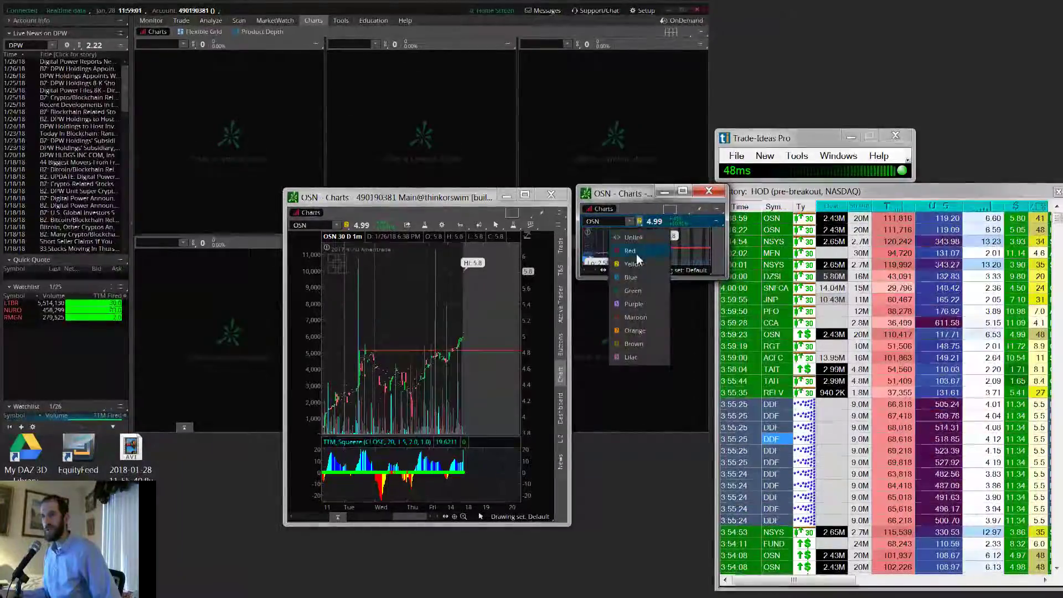
click(348, 226)
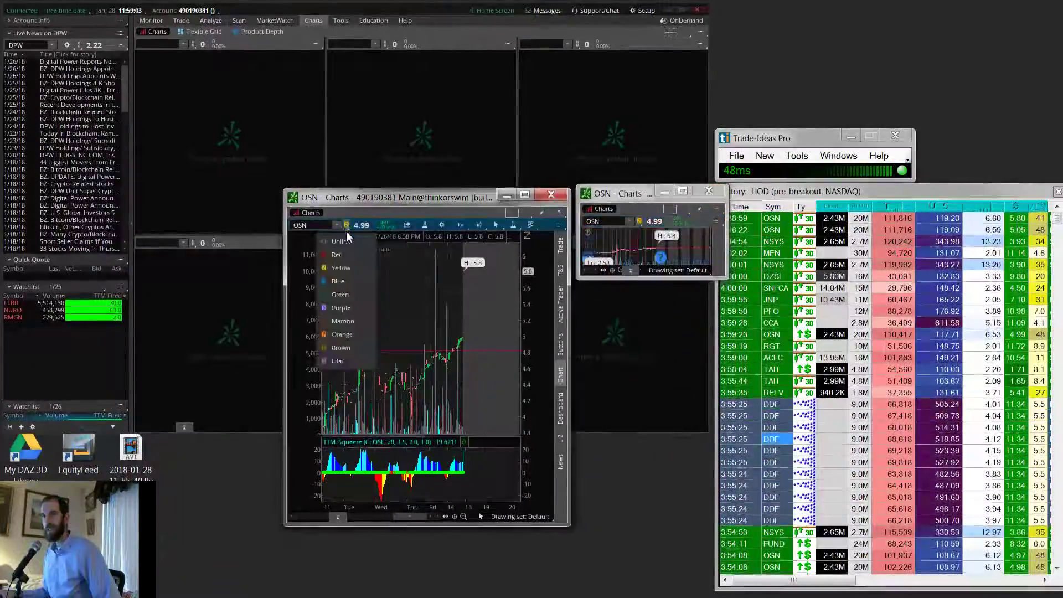
click(617, 220)
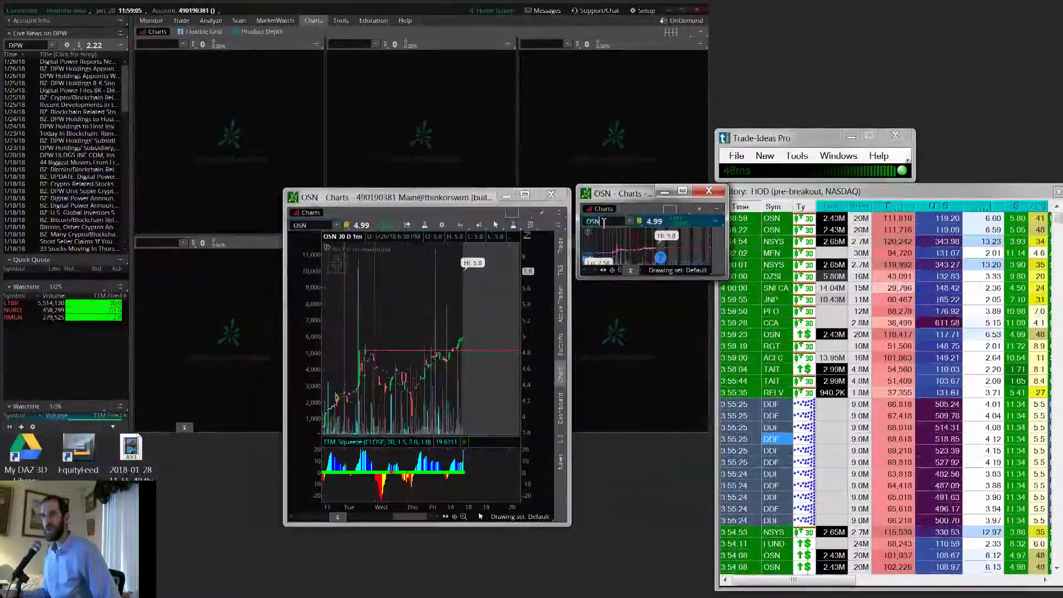
key(Return)
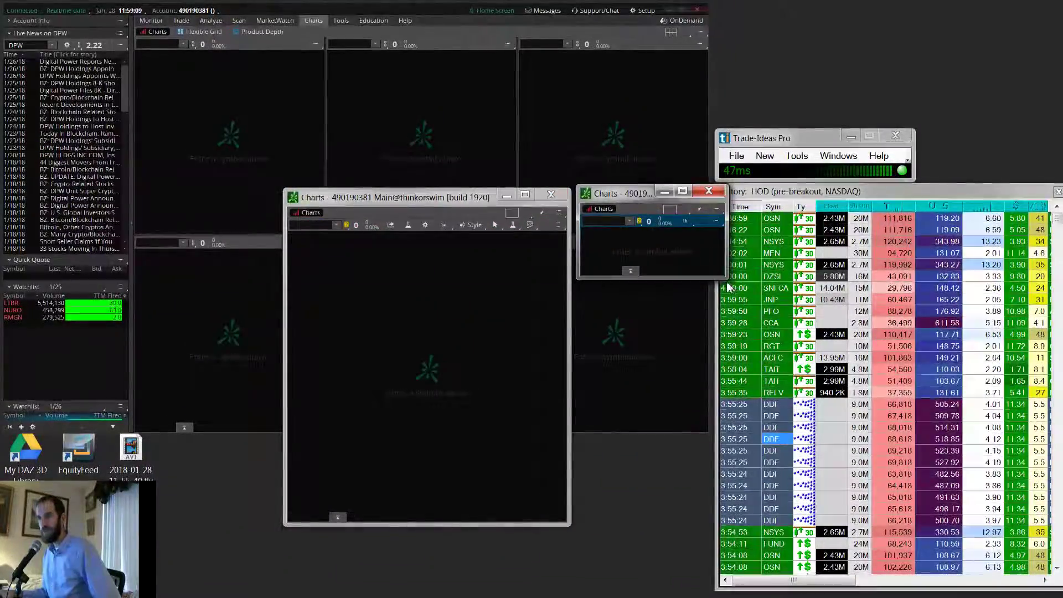
drag(728, 287, 688, 275)
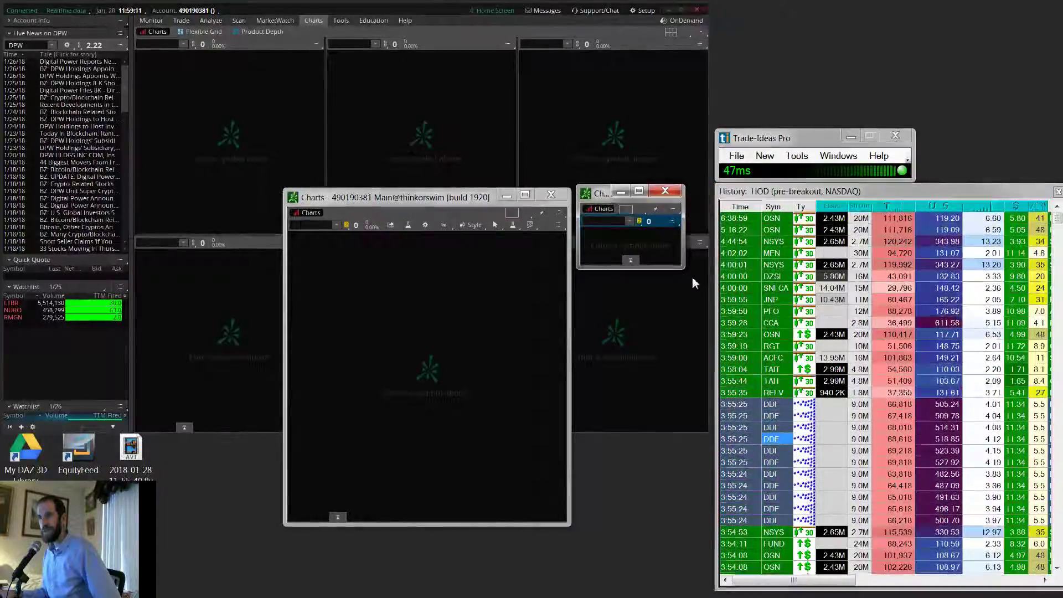
Step: Delete the existing thinkorswim Charts link in Trade Ideas' External Linking settings
click(795, 157)
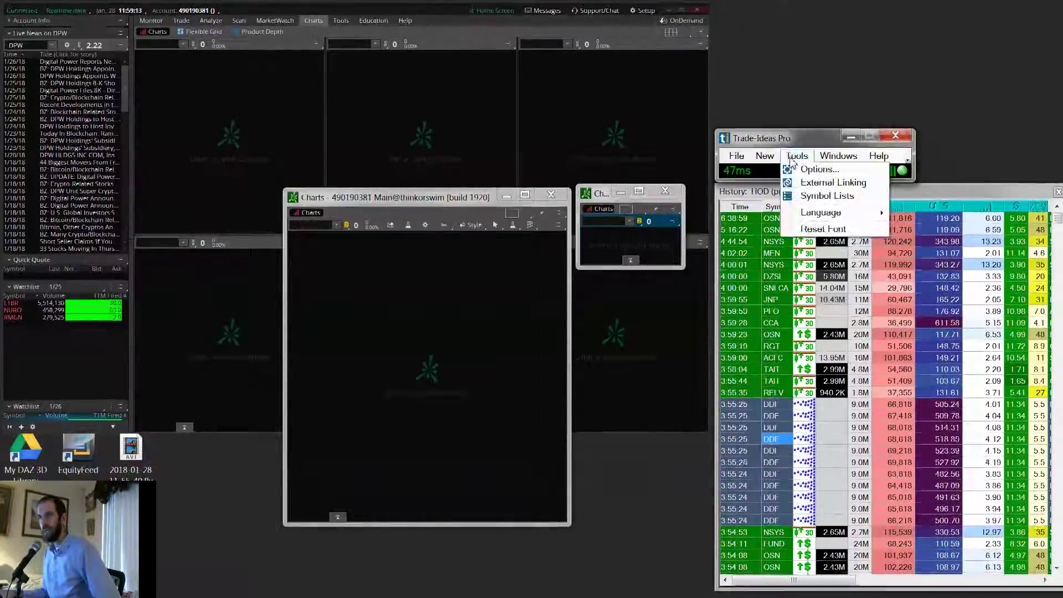
click(811, 183)
click(811, 207)
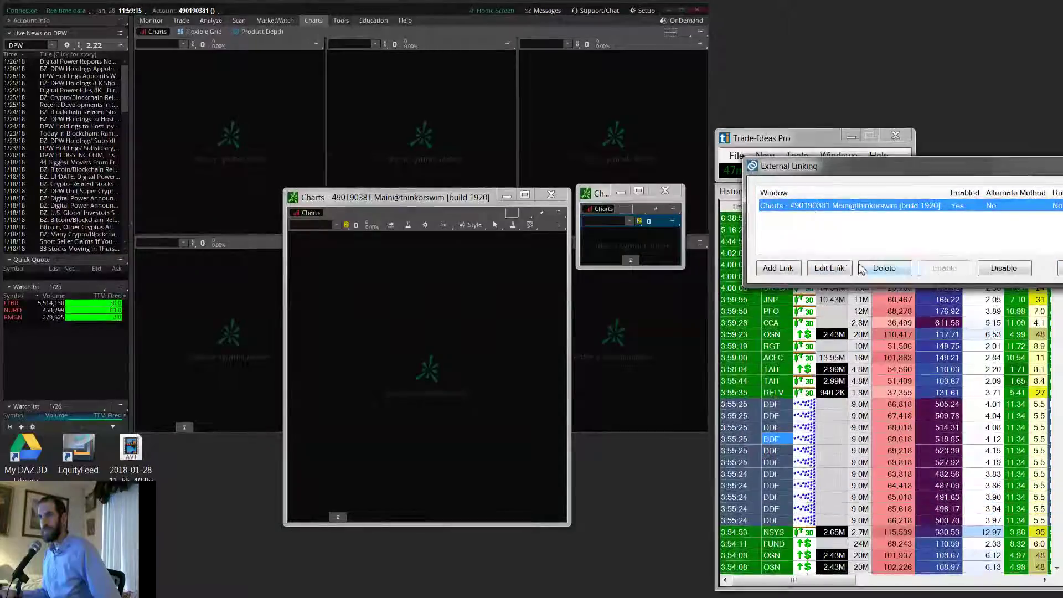
click(883, 268)
click(930, 464)
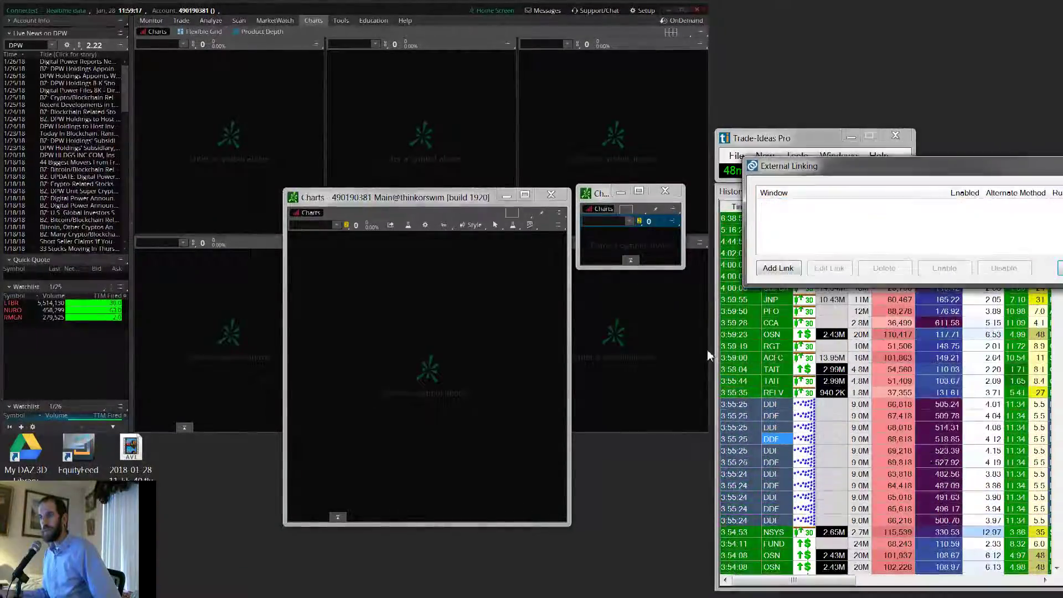
Step: Link to the small thinkorswim Charts window and load CCA into the charts
click(782, 271)
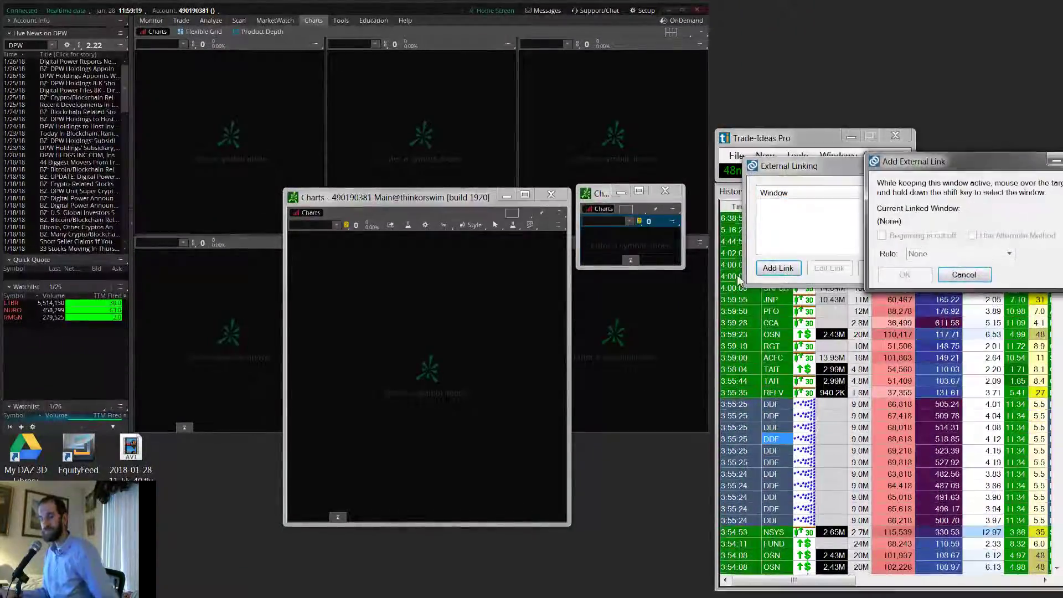
key(shift)
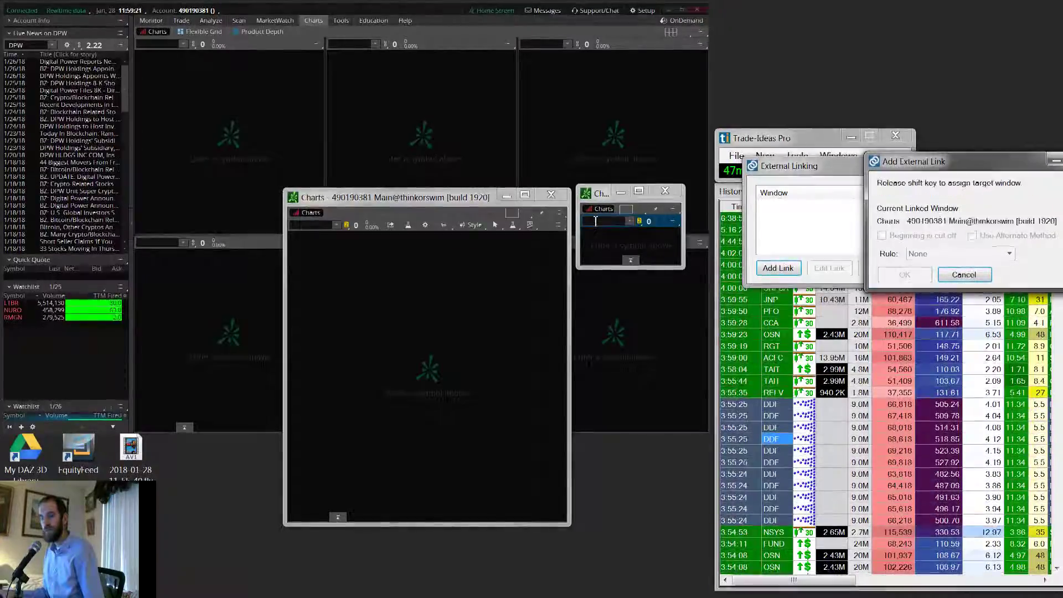
click(904, 275)
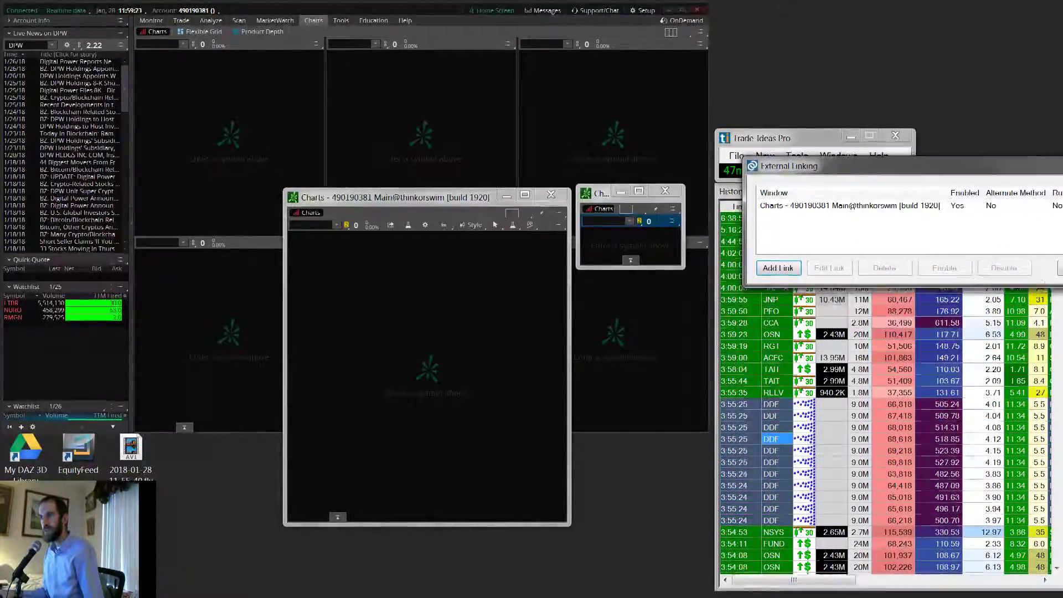
click(1059, 268)
click(742, 320)
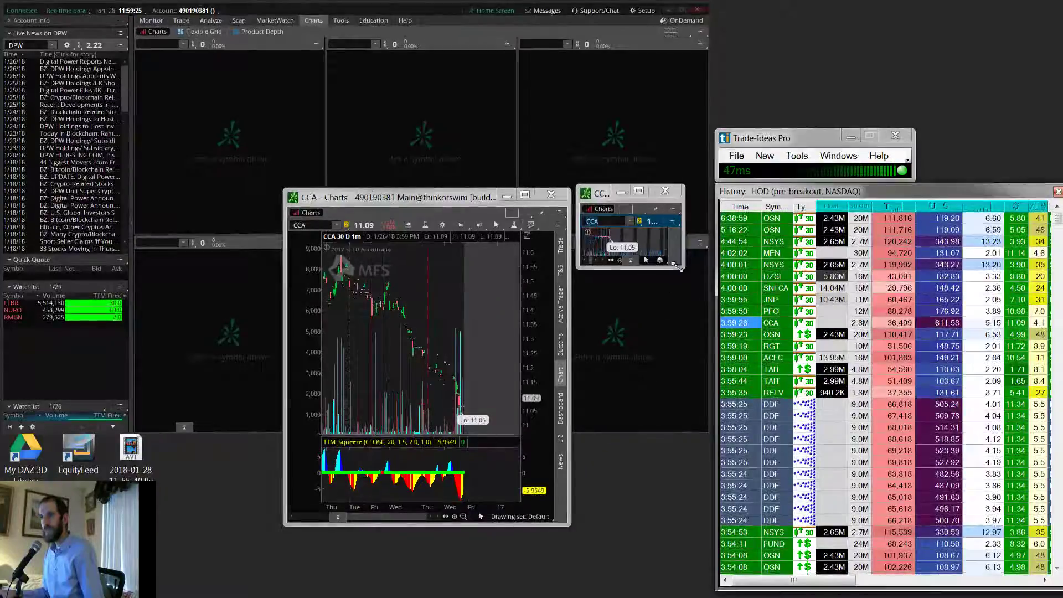
Step: Shorten the small chart window and draw a trendline on the CCA chart
drag(684, 269, 681, 233)
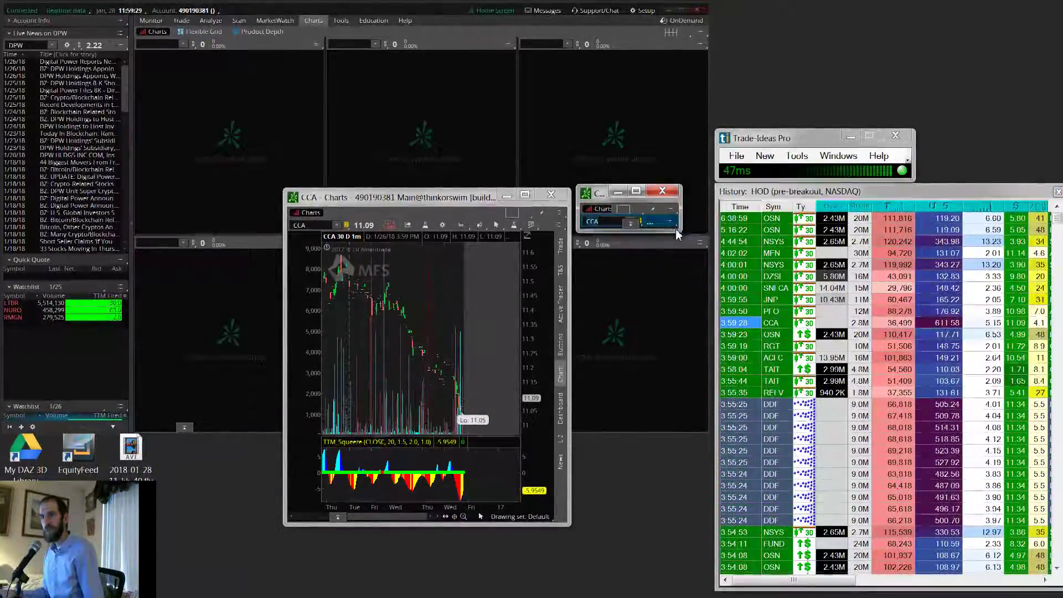
click(585, 193)
click(597, 174)
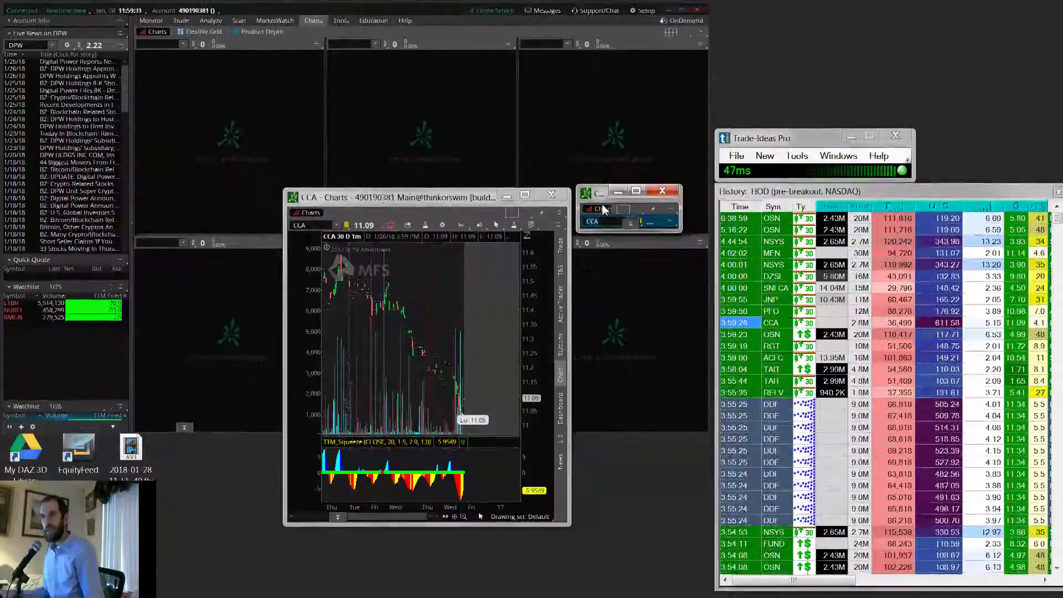
right_click(433, 329)
mouse_move(468, 410)
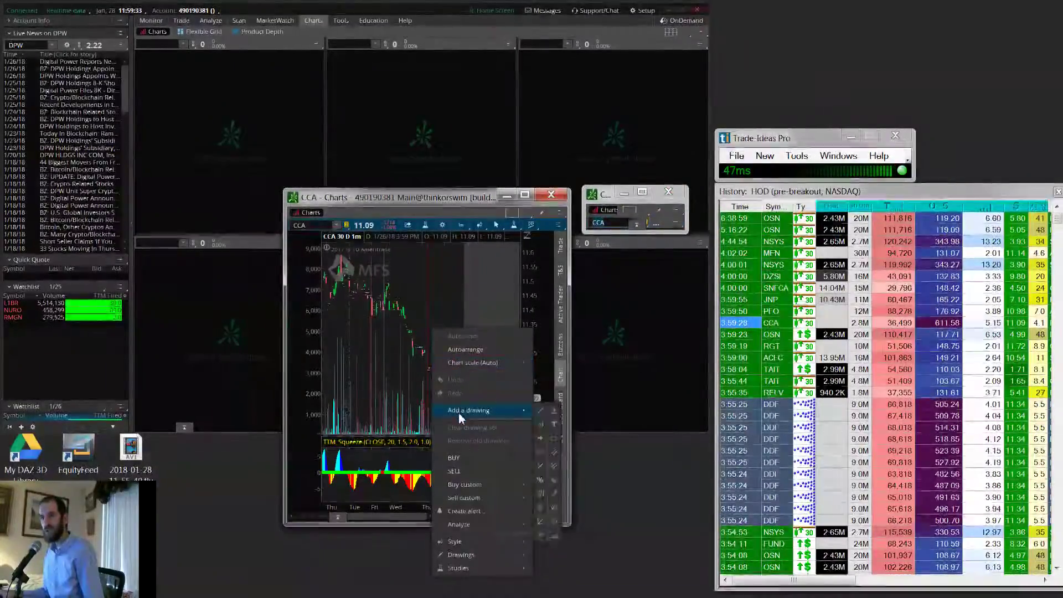
click(545, 412)
click(377, 340)
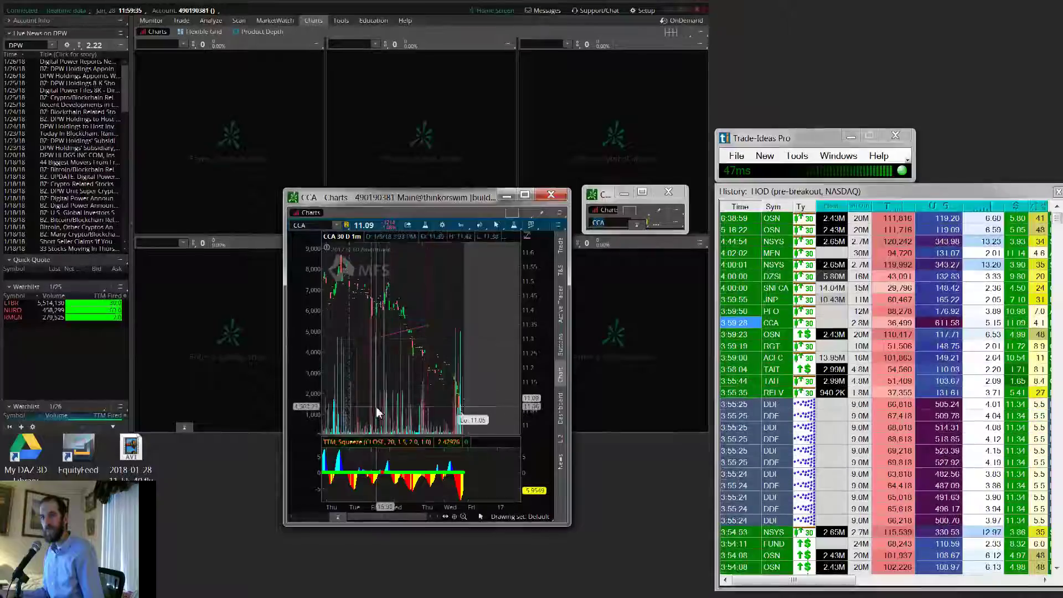
Step: Load JNP, OSN and SNFCA into the linked charts, then clear the small chart's symbol
click(775, 298)
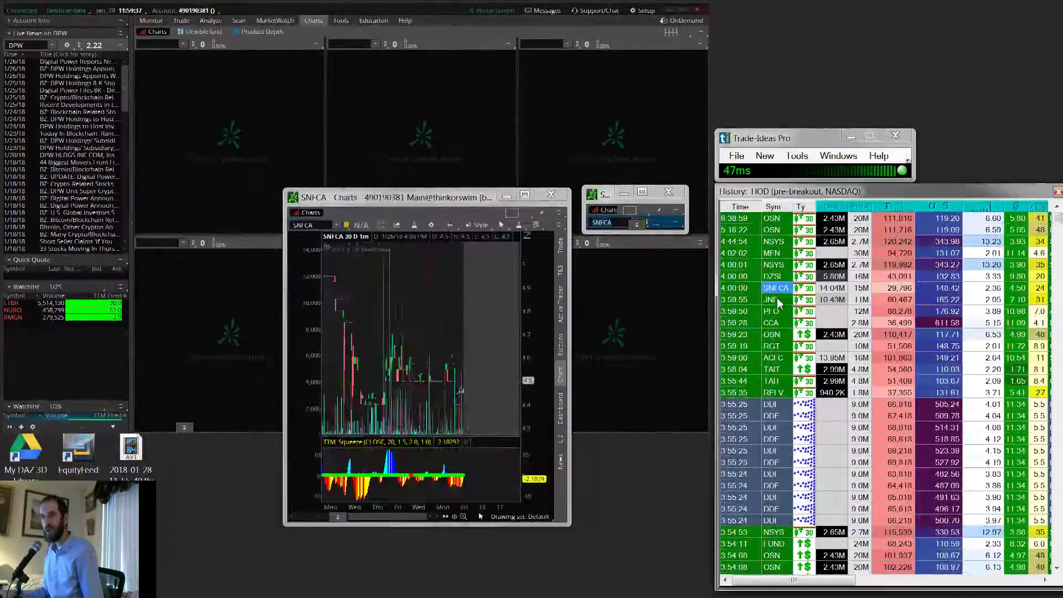
click(771, 334)
click(781, 292)
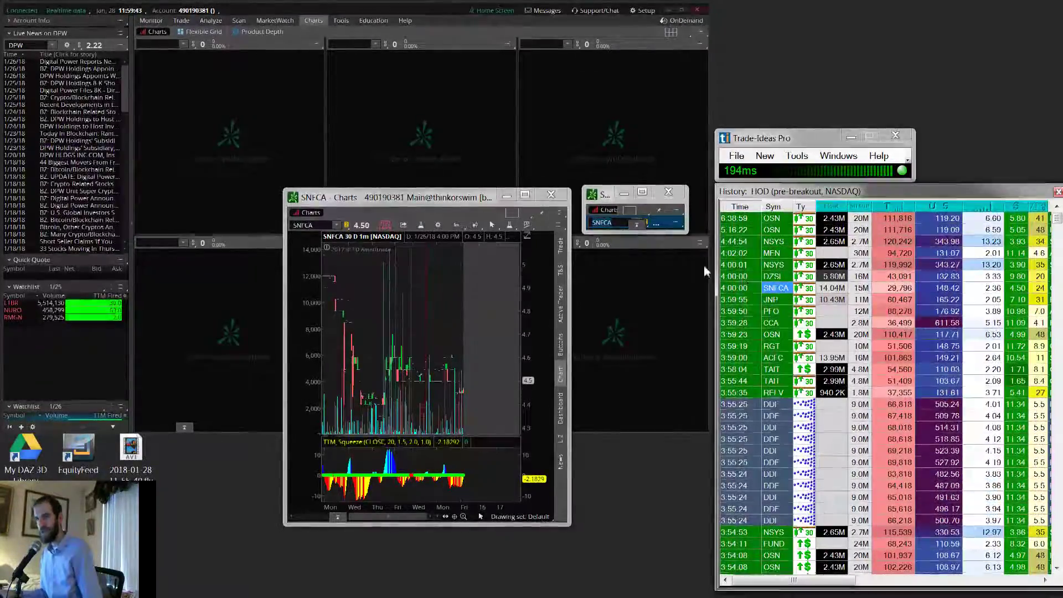
click(627, 233)
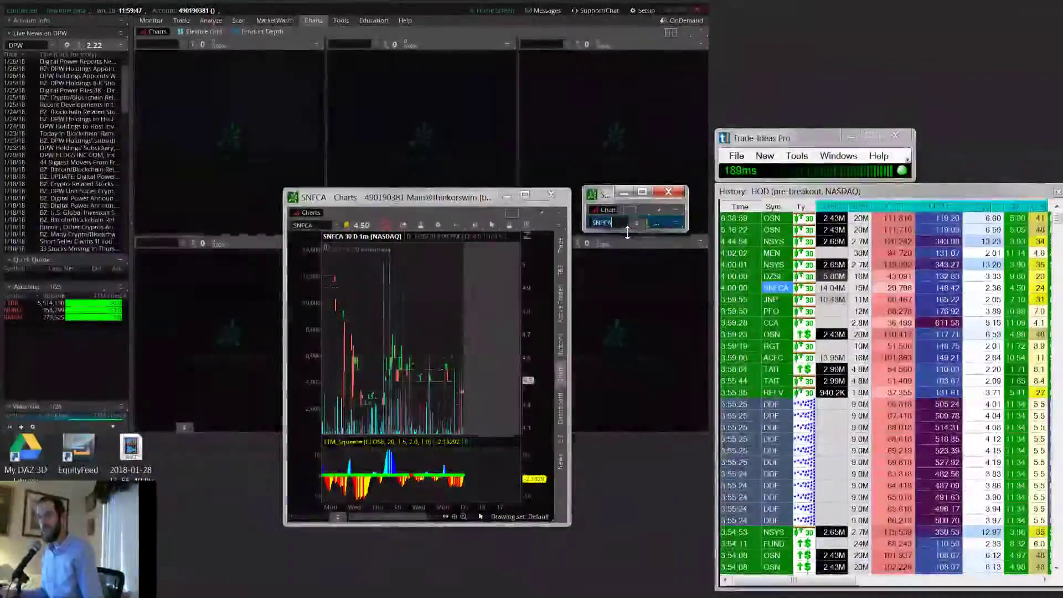
key(BackSpace)
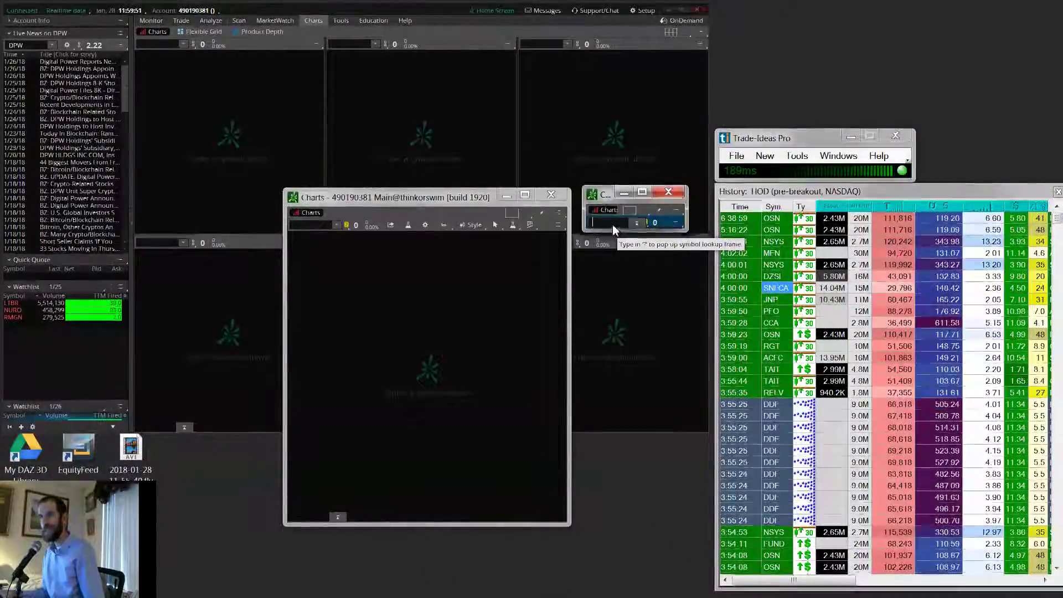
Step: Enlarge the small chart window, open External Linking, then shorten the chart window again
drag(618, 239, 616, 298)
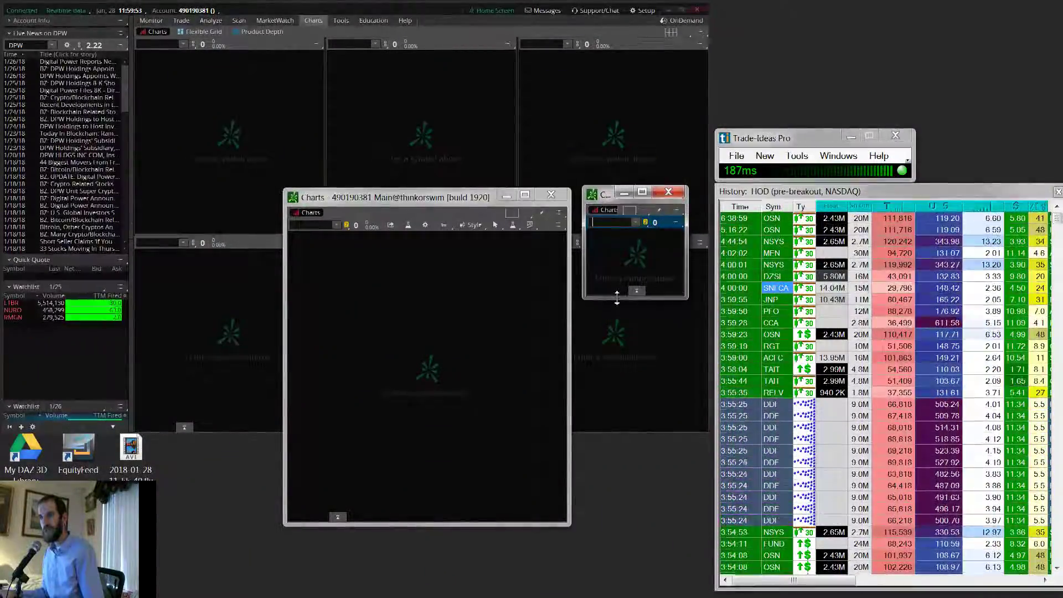
click(803, 183)
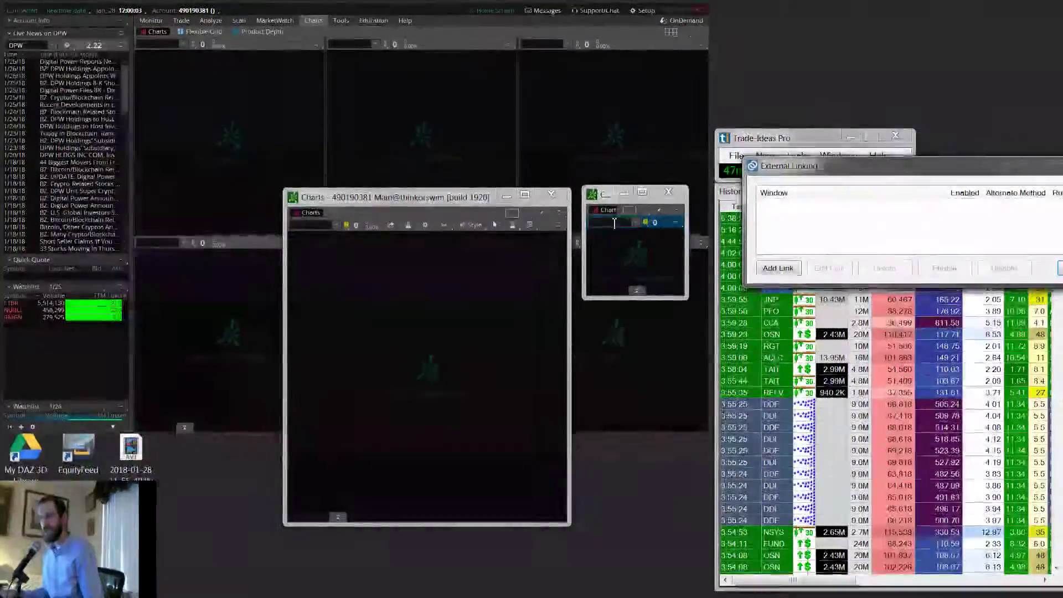
drag(625, 297, 630, 234)
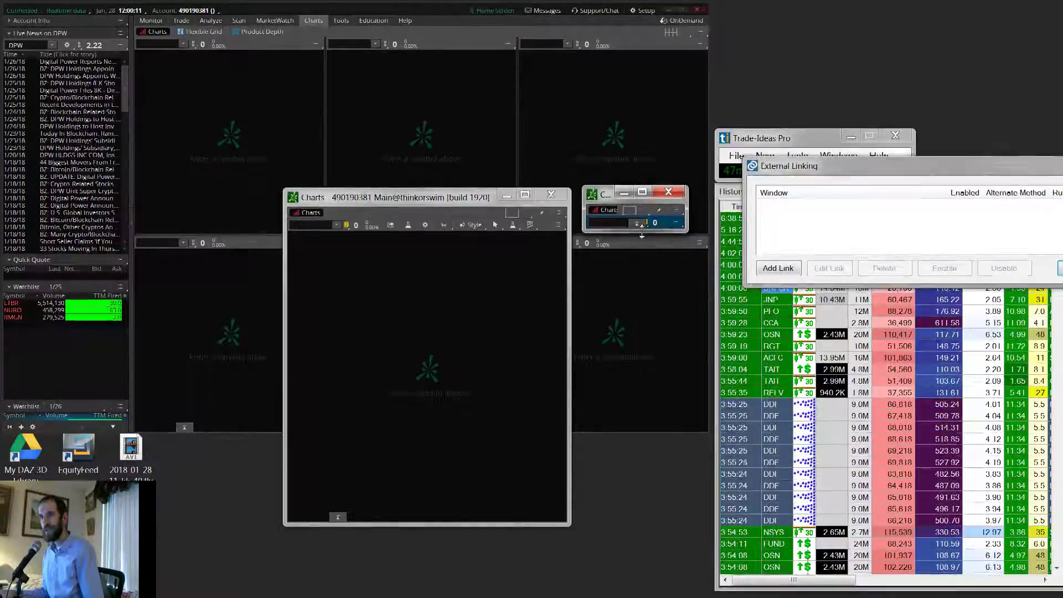
Step: Re-link the small Charts window and load PFO, RGT and DDF into the charts
click(791, 269)
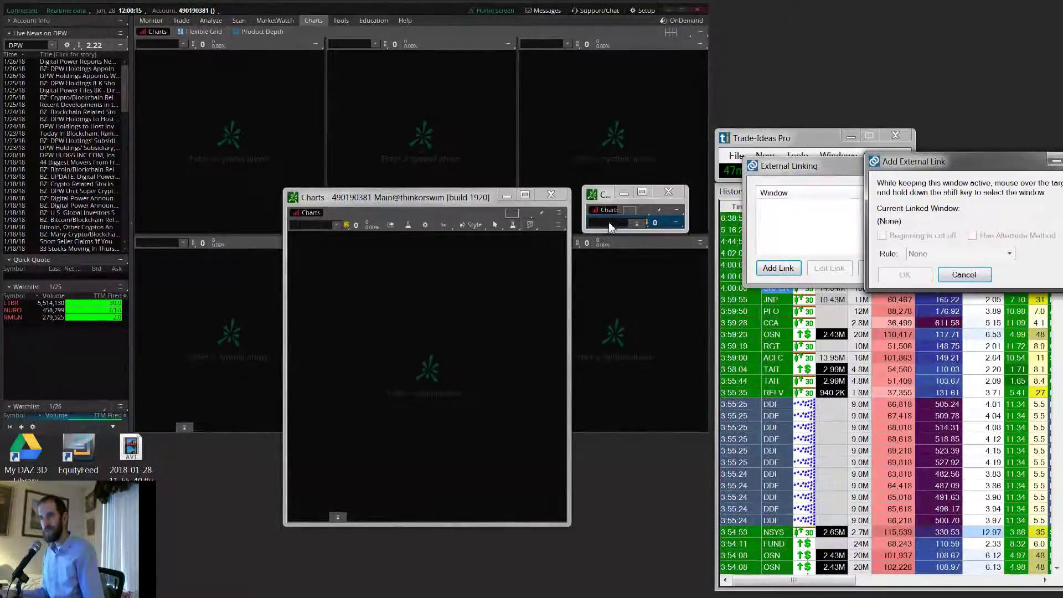
key(shift)
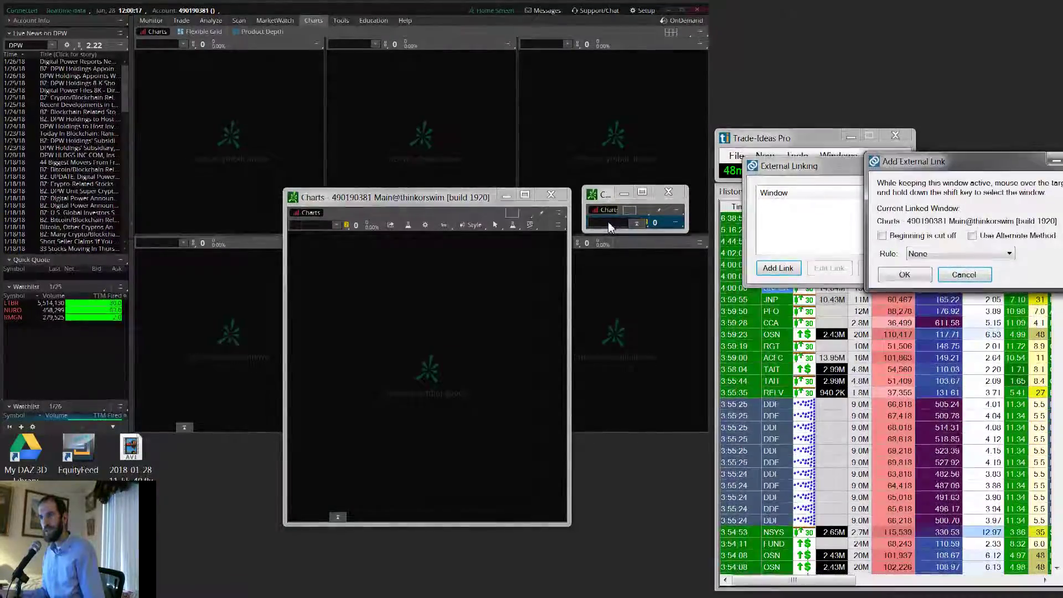
click(896, 277)
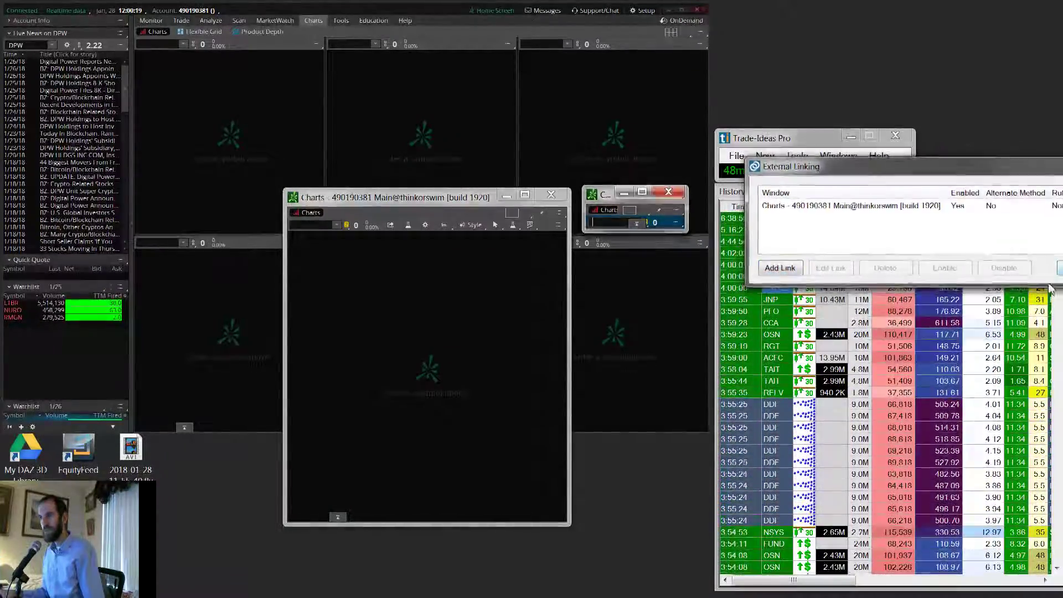
click(774, 311)
click(772, 346)
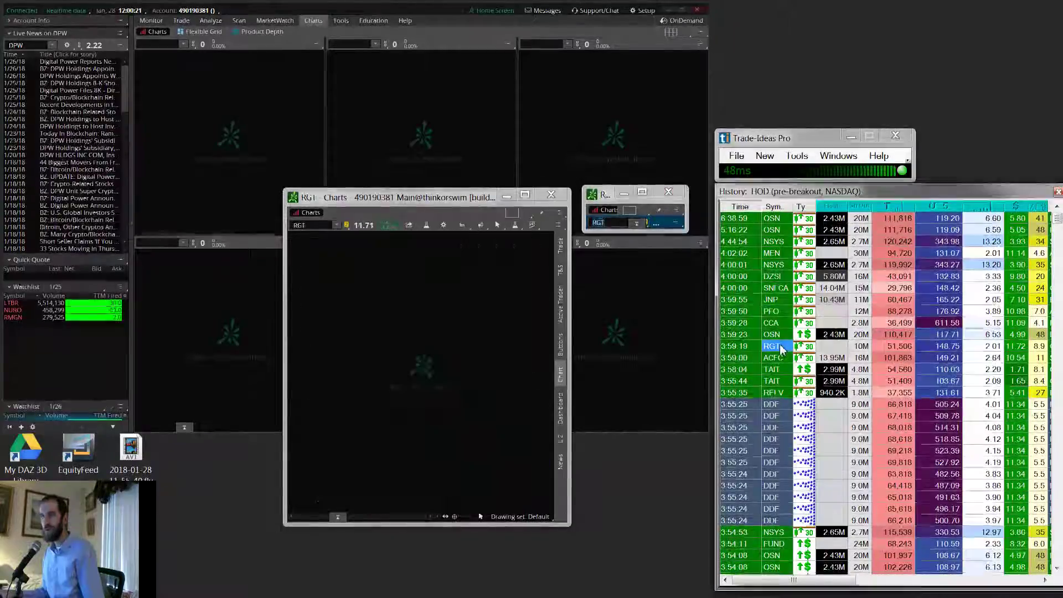
click(789, 416)
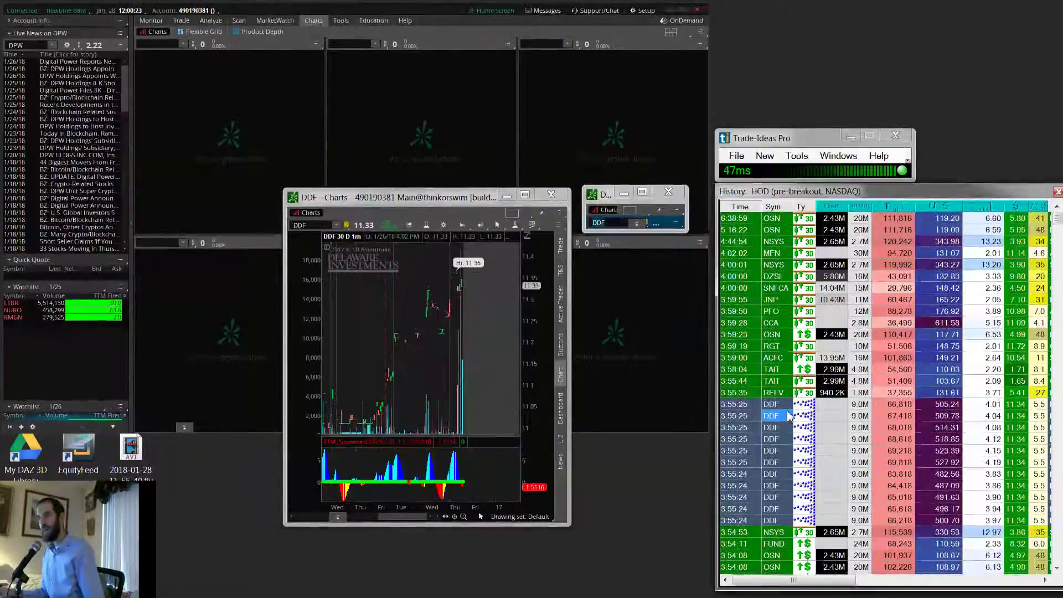
Step: Resize the small chart window and clear its DDF symbol
drag(619, 232, 612, 227)
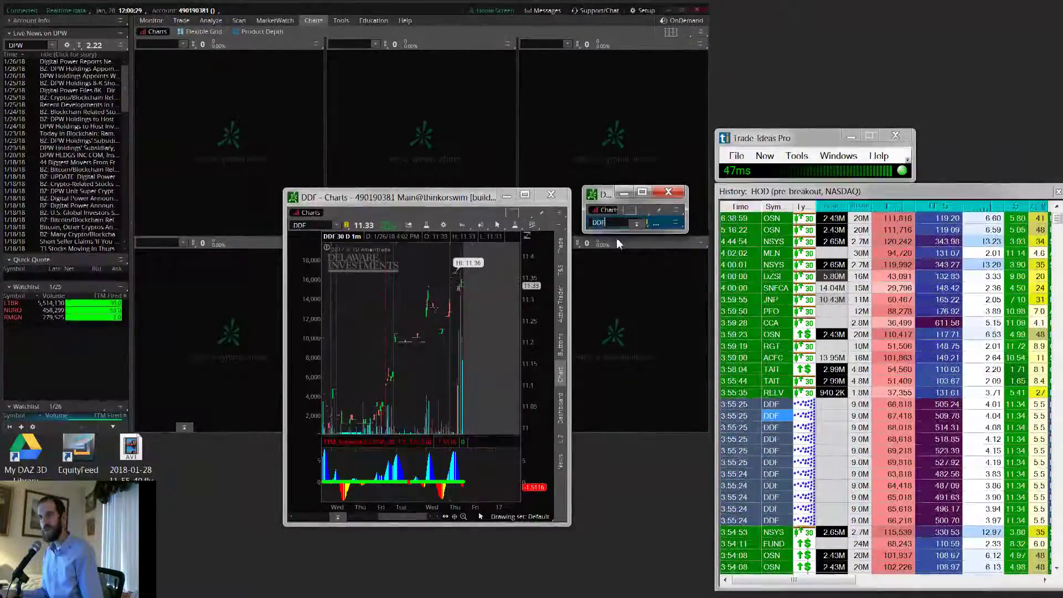
drag(616, 230, 615, 308)
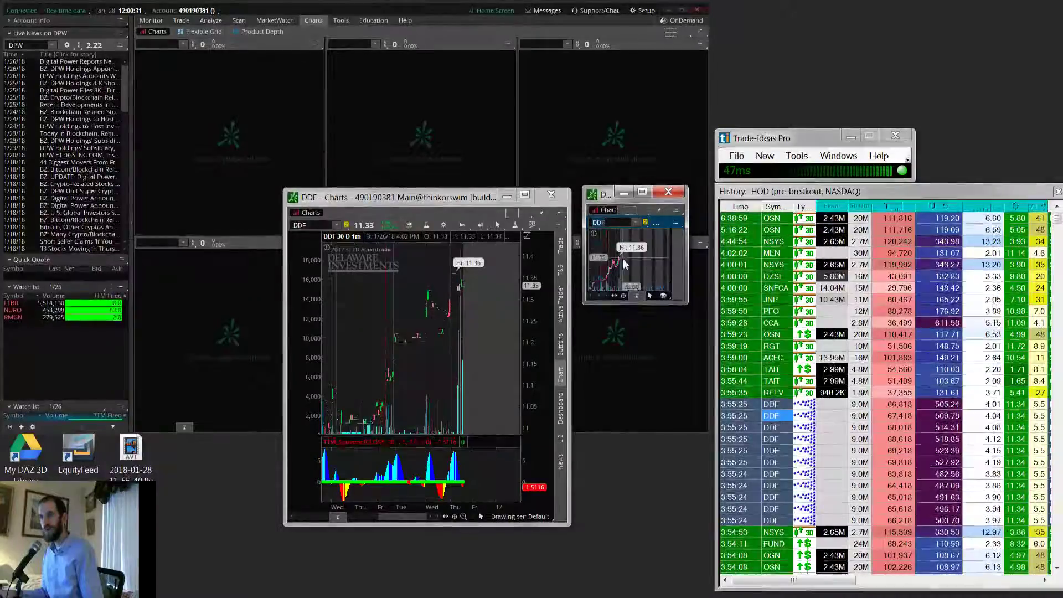
click(619, 223)
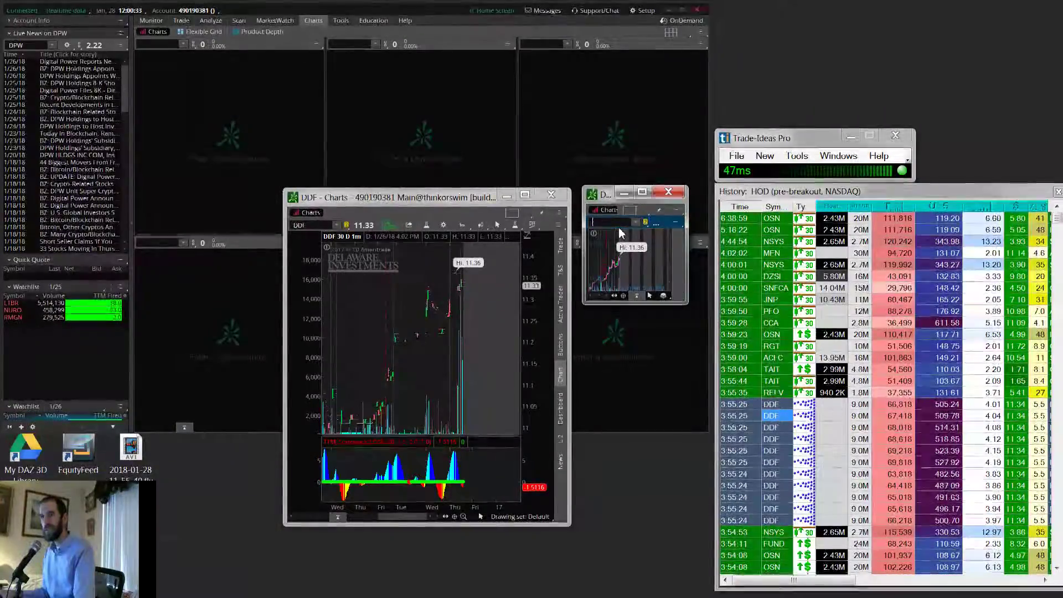
key(Return)
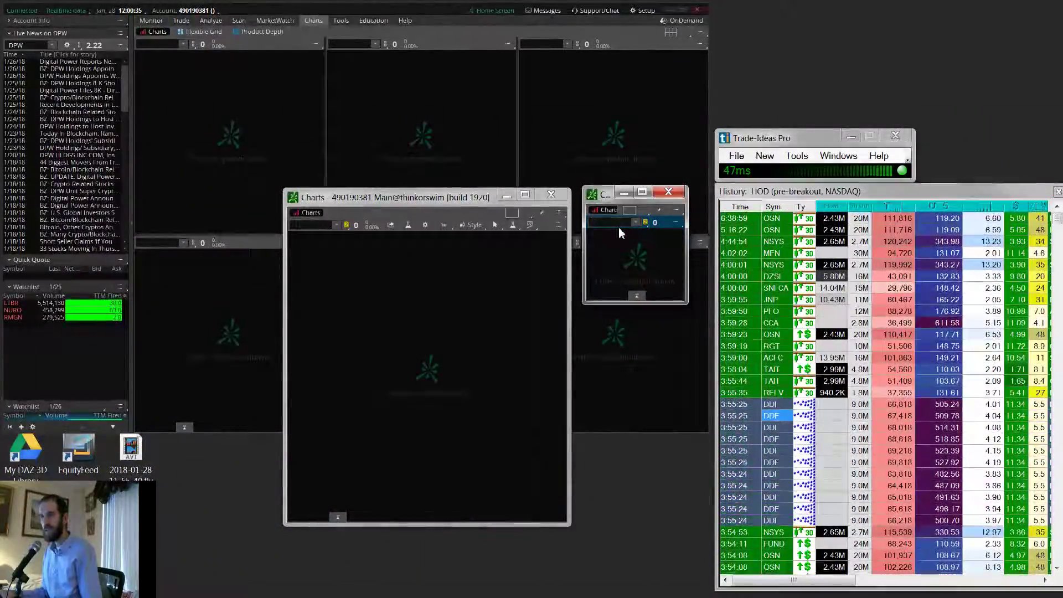
Step: Review the Charts link's Rule choices and cancel, leaving the rule at None
click(799, 158)
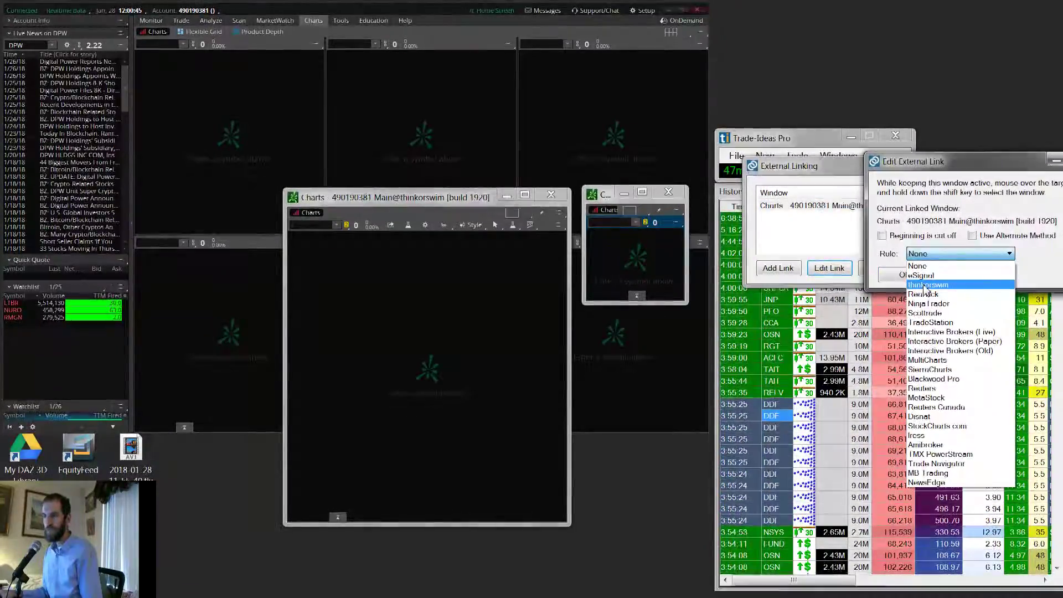
click(944, 209)
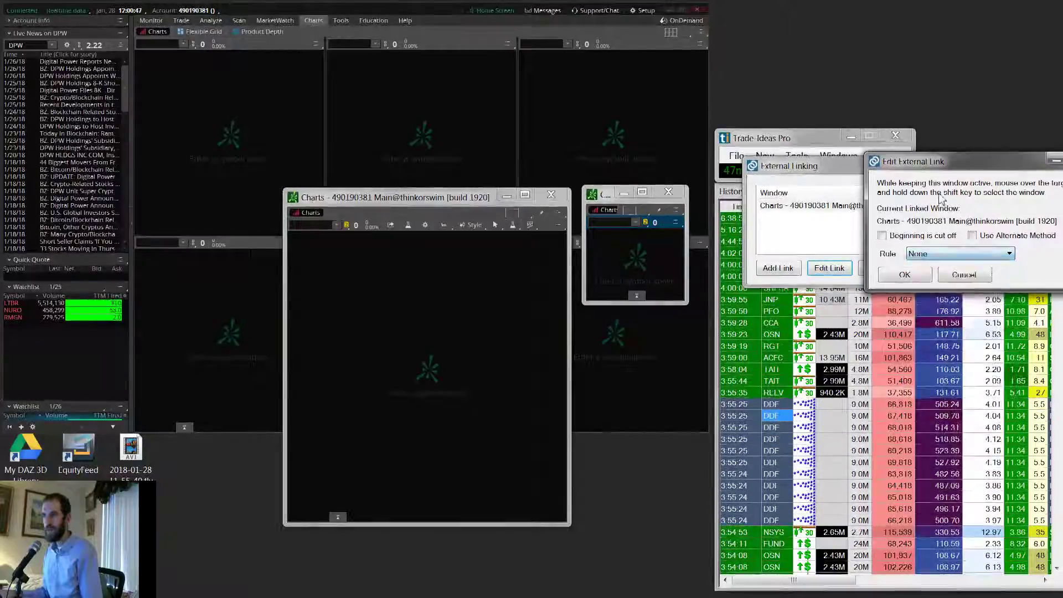
click(948, 277)
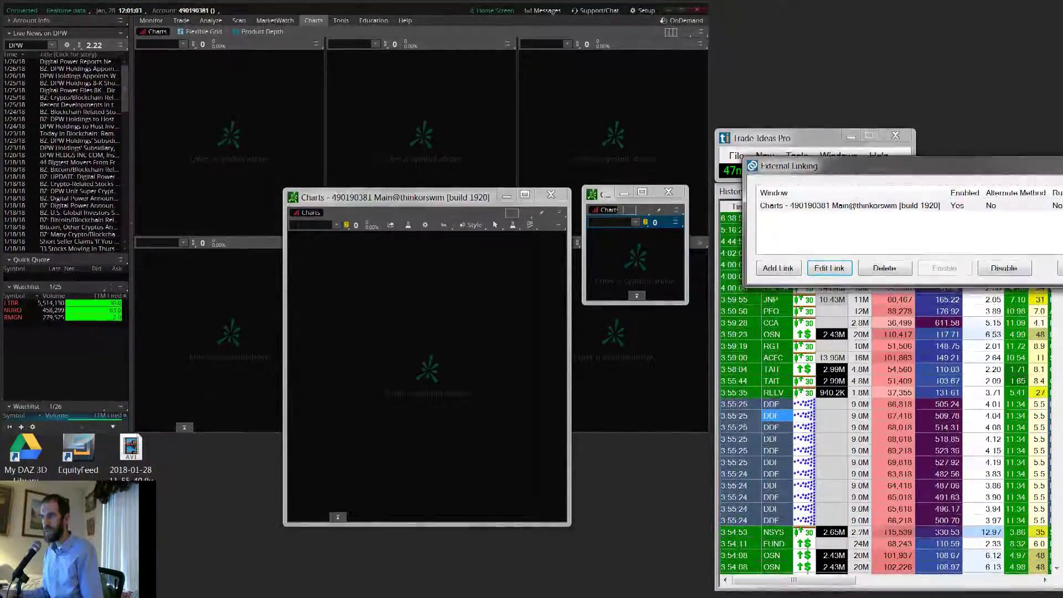
Step: Close the External Linking window with Esc
key(Escape)
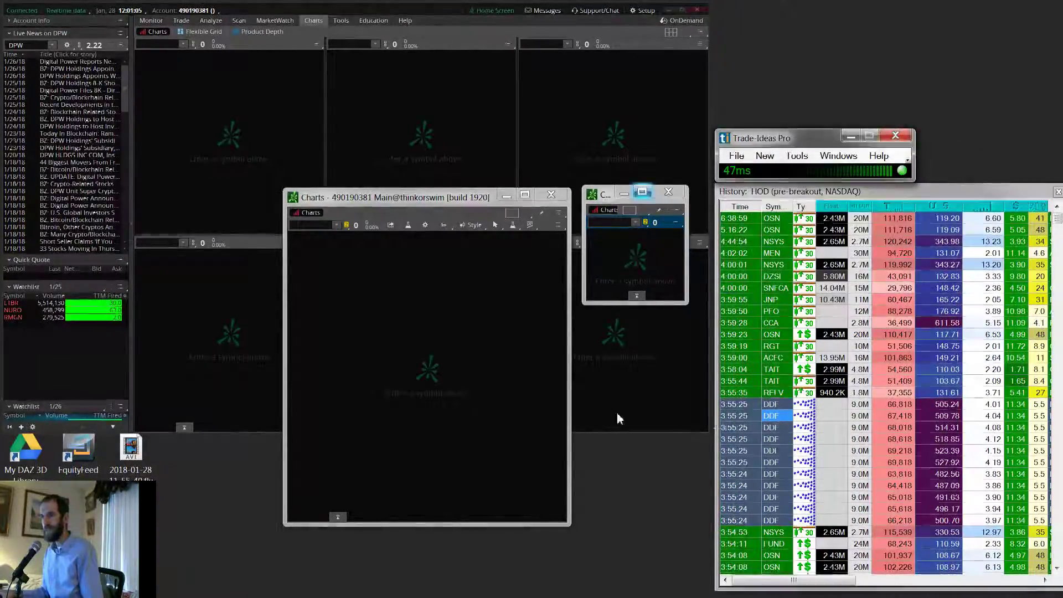